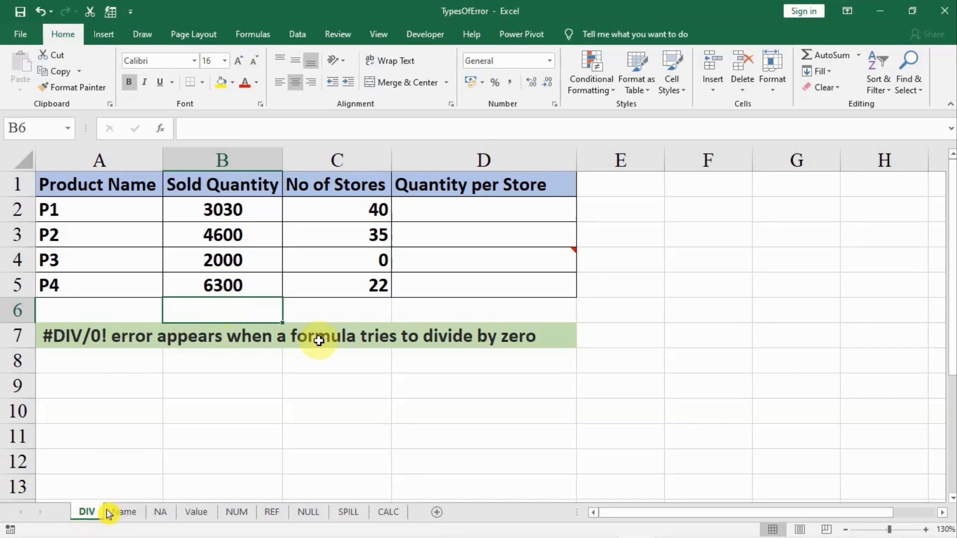
Calculate P1's quantity per store in D2 with the formula =B2/C2.
left_click(441, 214)
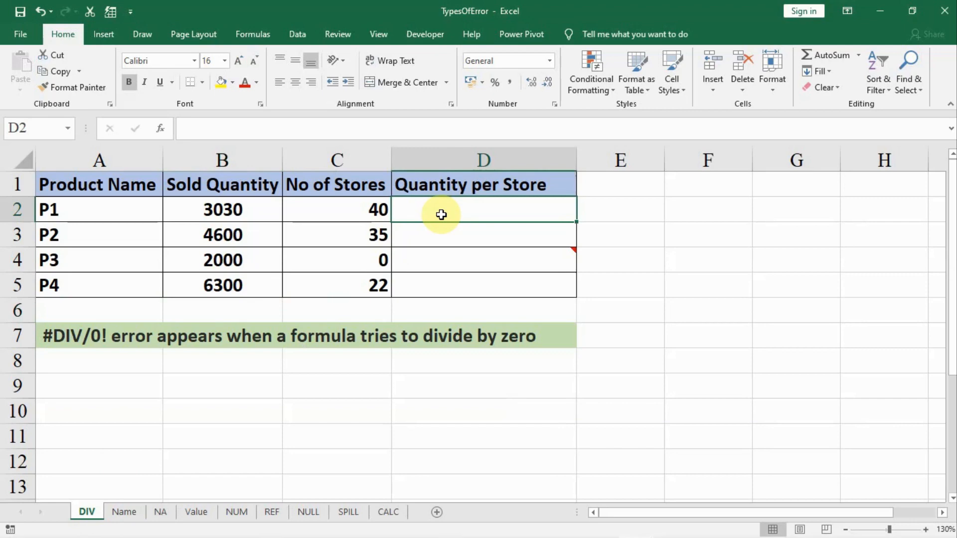
type("=")
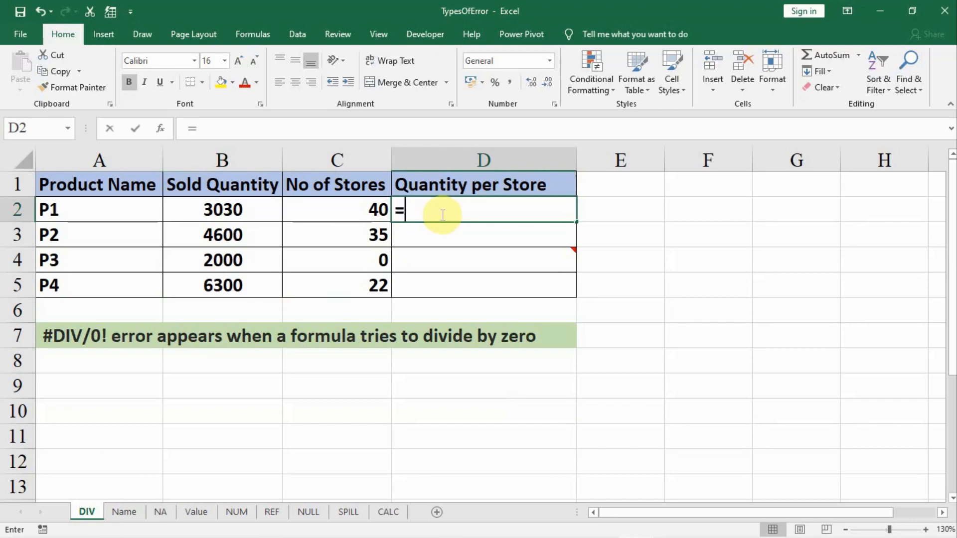
left_click(249, 212)
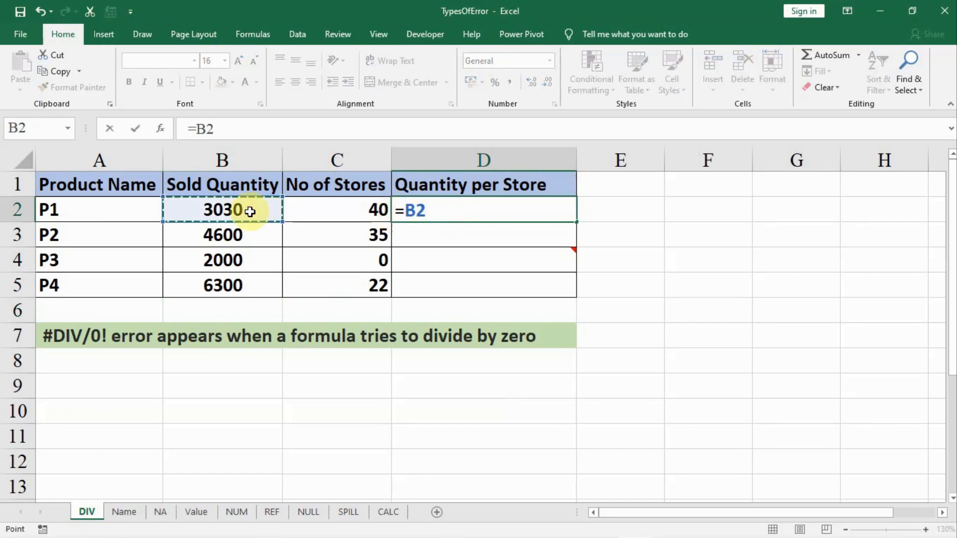
type("/")
left_click(320, 209)
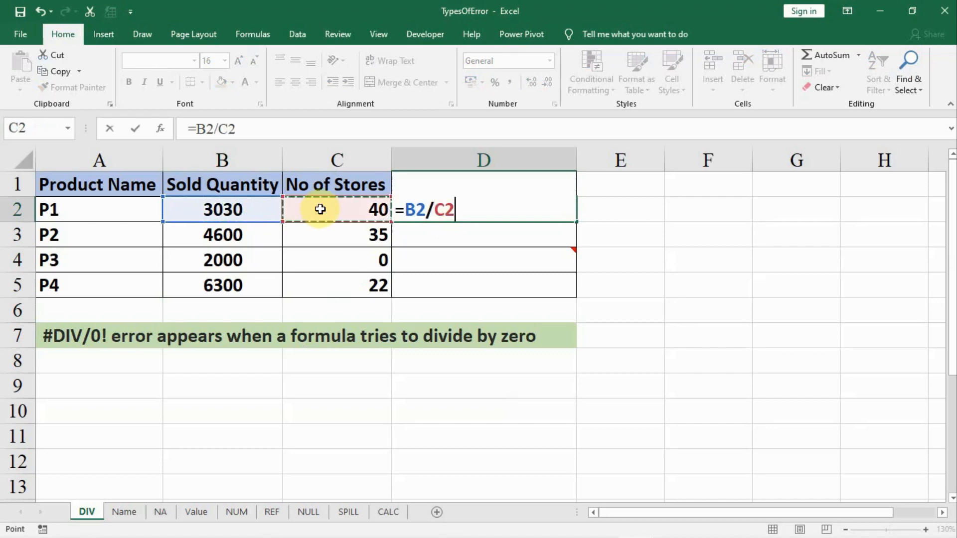
key("Return")
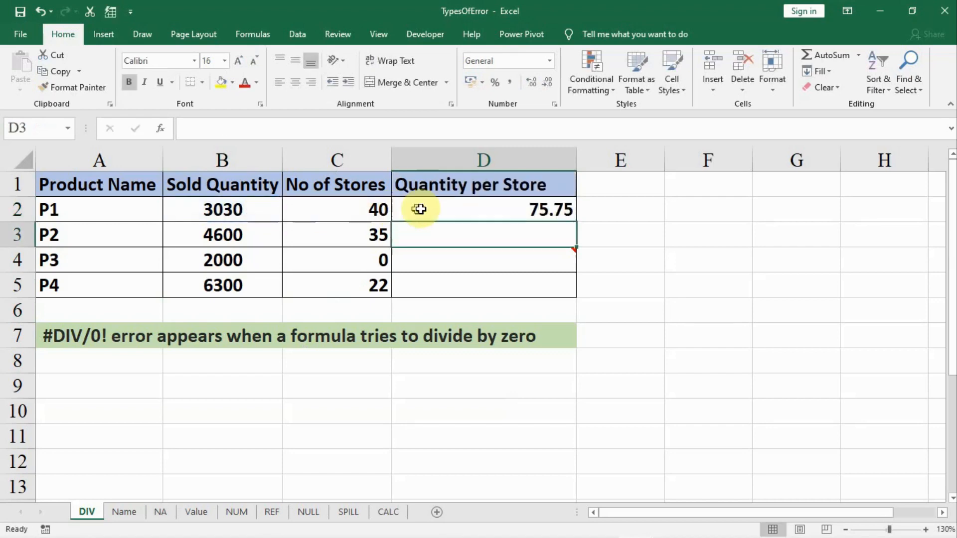
Fill the quantity-per-store formula from D2 down to D5 for the remaining products.
left_click(478, 207)
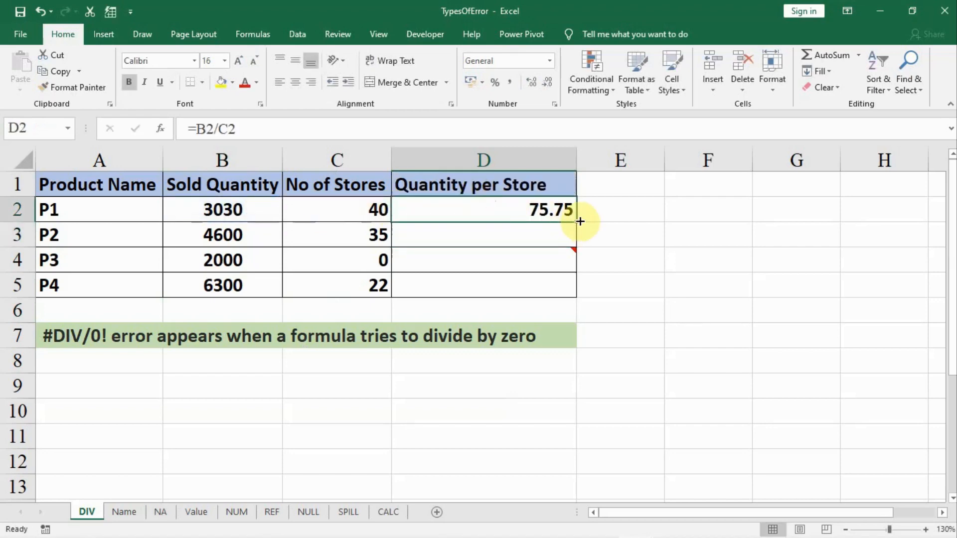
left_click_drag(578, 223, 568, 299)
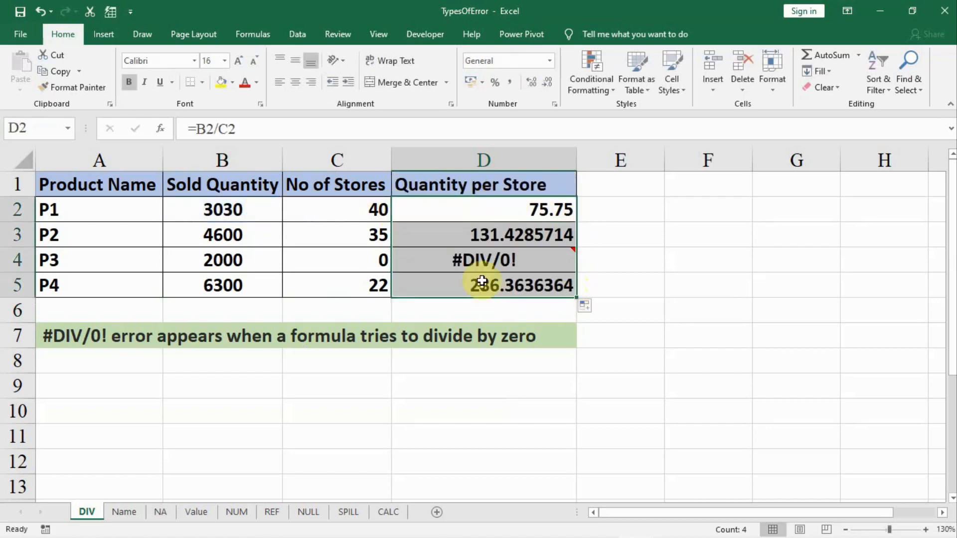
mouse_move(523, 269)
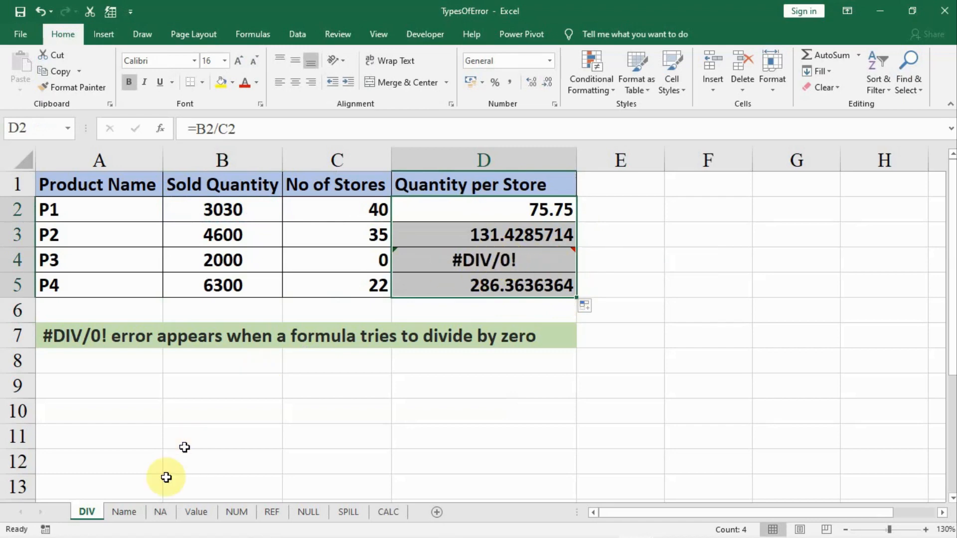
On the Name sheet, enter the deliberately misspelled formula =coutif(A2:A11,"P1") in F4.
left_click(126, 515)
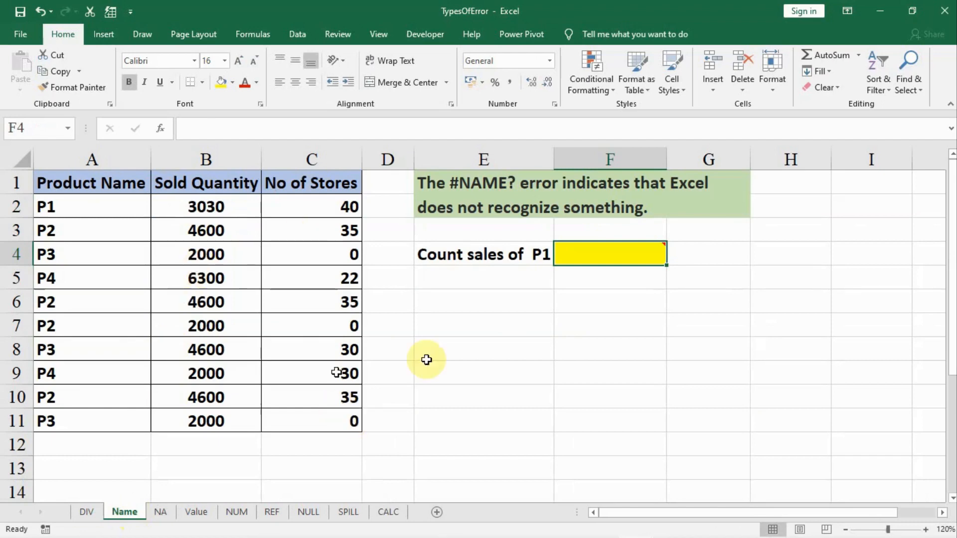
mouse_move(606, 248)
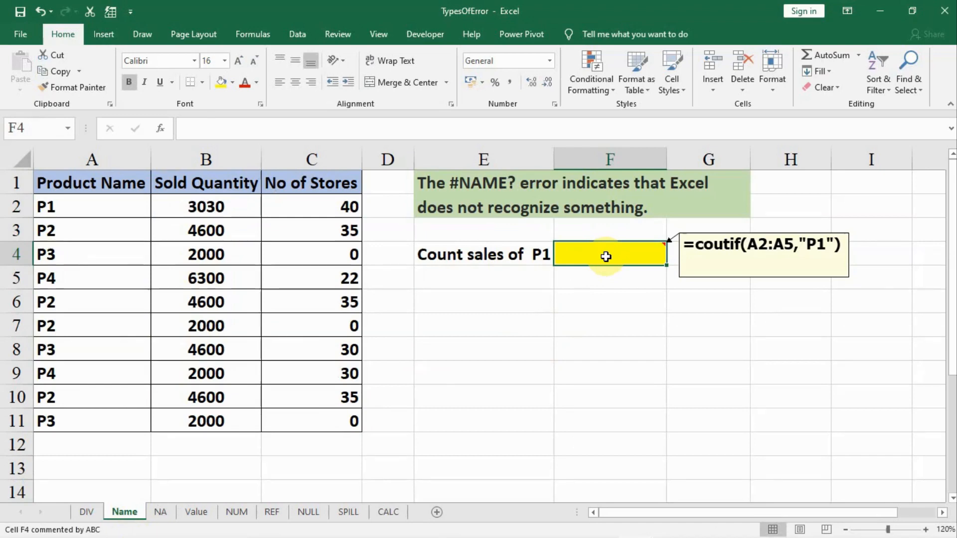
type("=coutf")
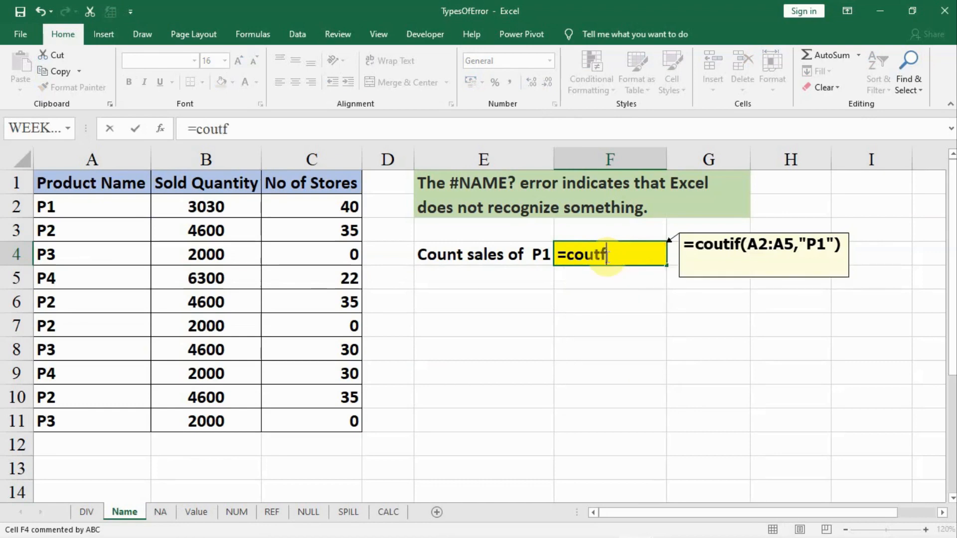
key("BackSpace")
type("if(")
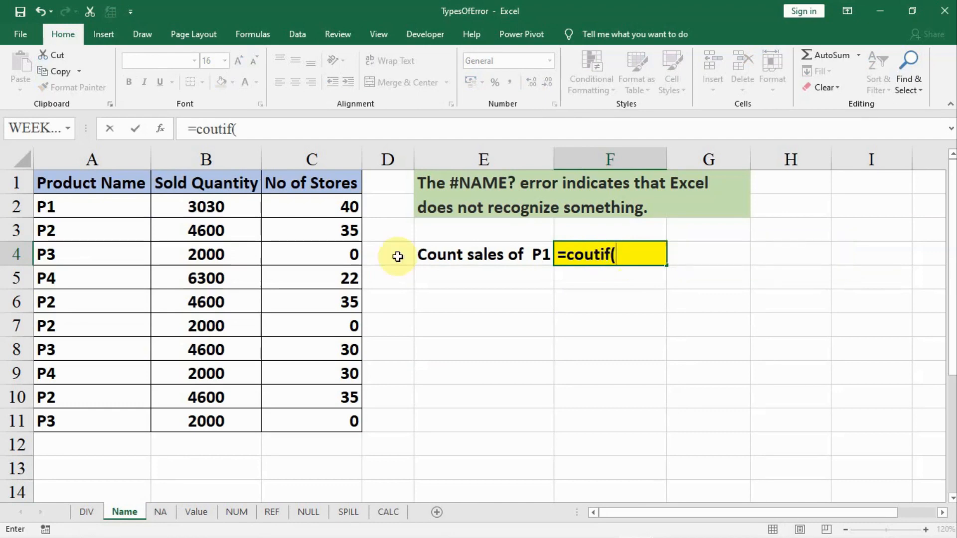
left_click_drag(90, 208, 68, 421)
type(",")
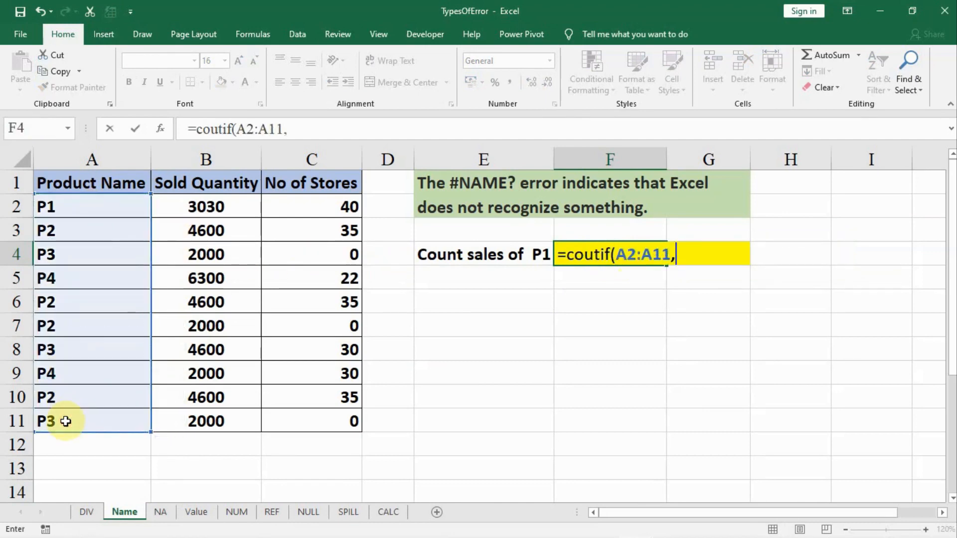
type("\"P1\")")
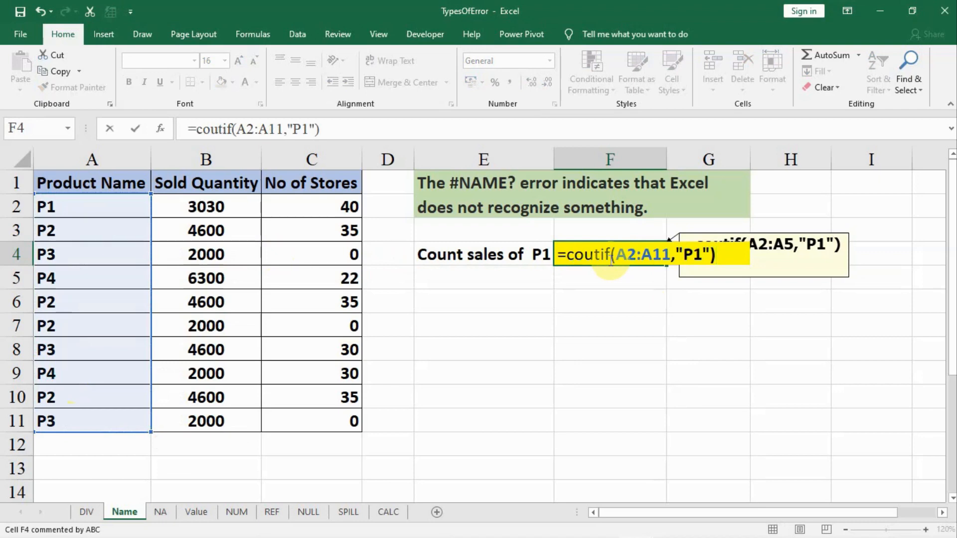
key("Return")
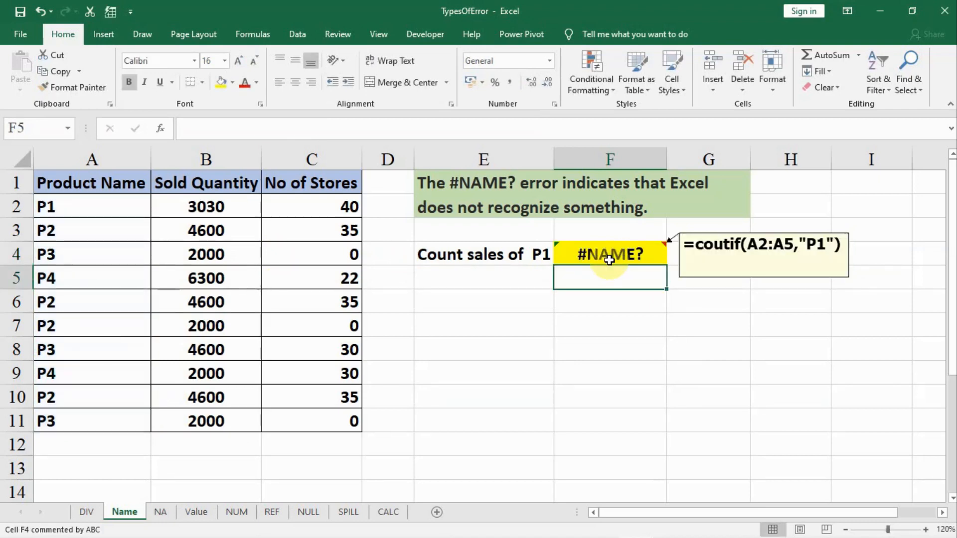
On the NA sheet, enter =match("P3",A2:A11,0) in F4 to find the position of P3.
left_click(157, 513)
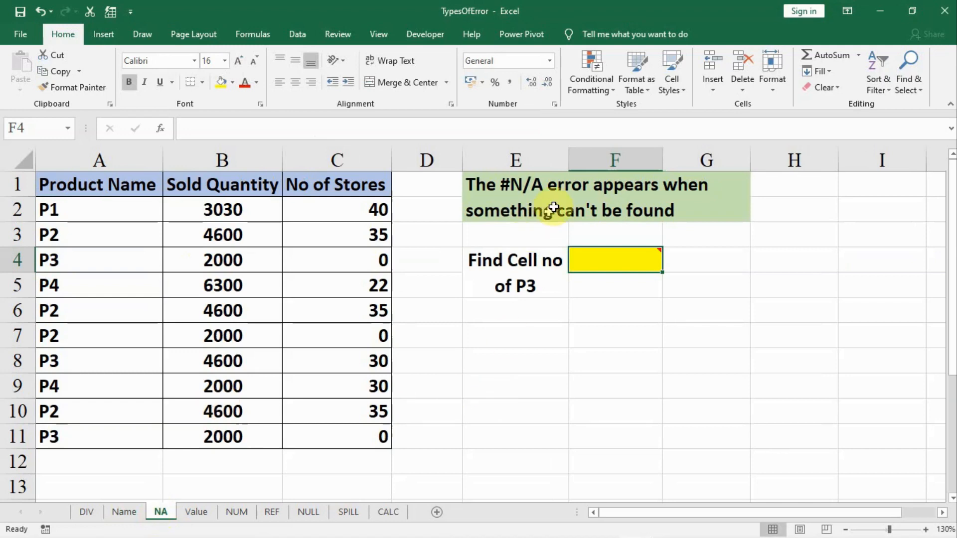
double_click(603, 266)
type("=mat")
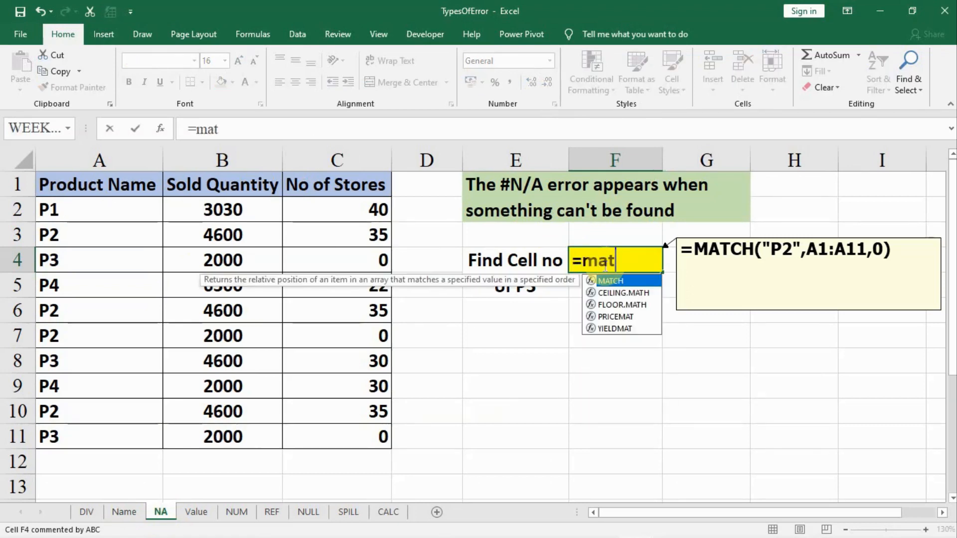
type("ch(")
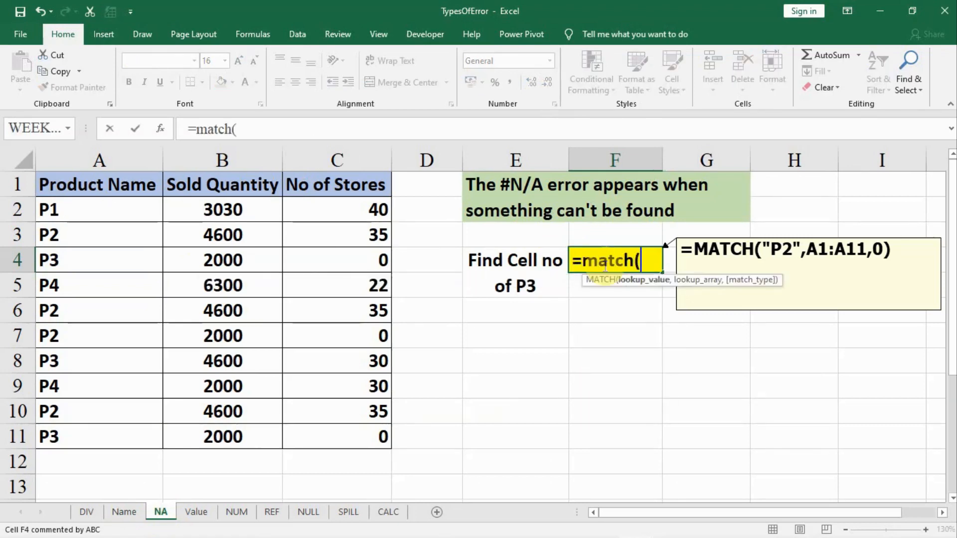
type("\"P3")
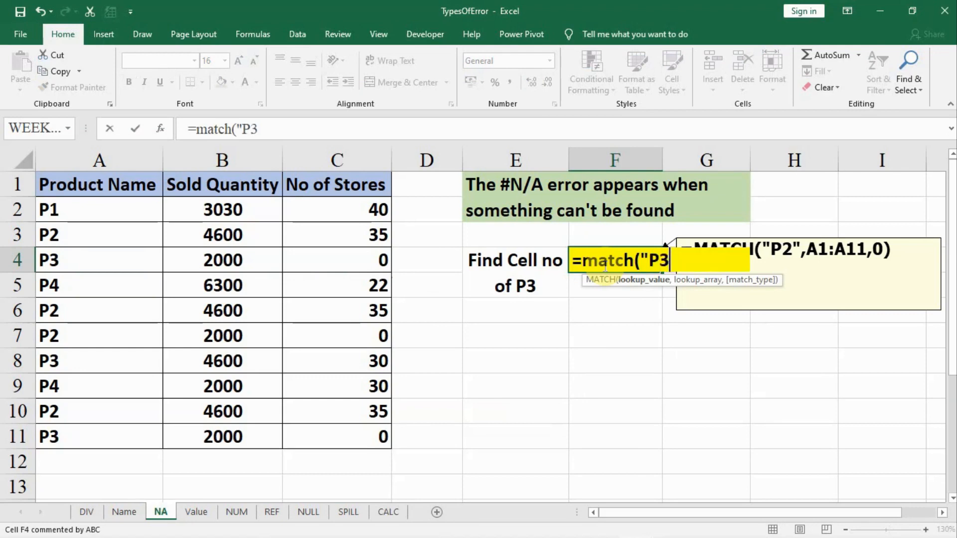
type("\",")
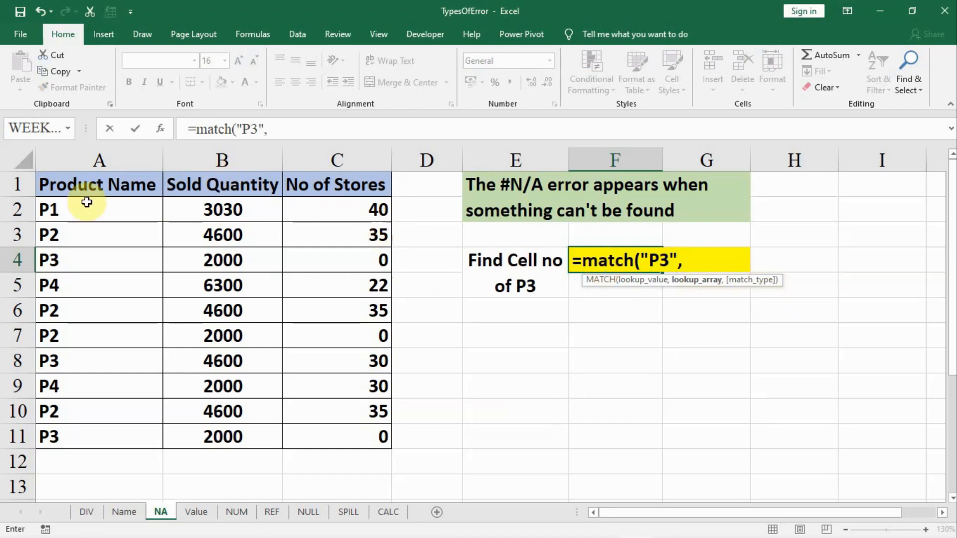
left_click_drag(87, 201, 73, 435)
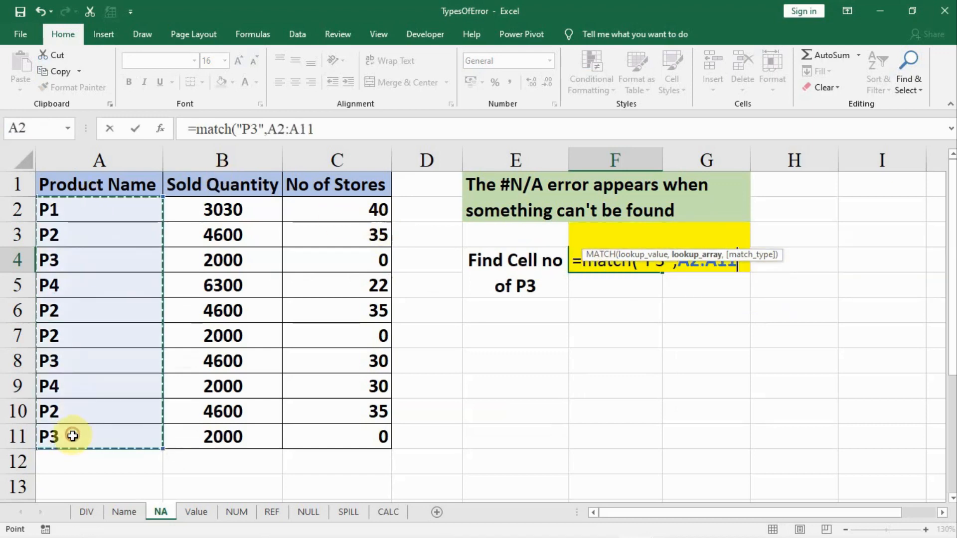
type(",0)")
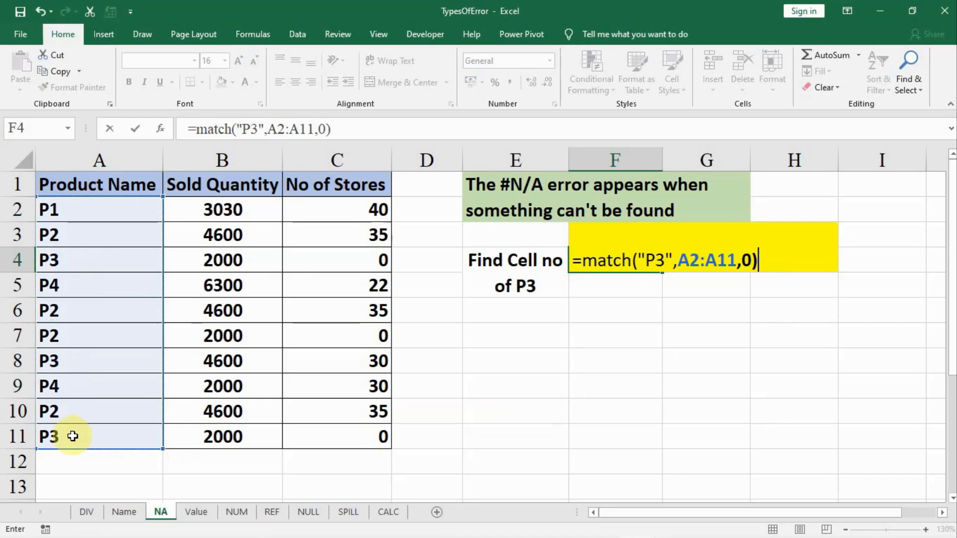
key("Return")
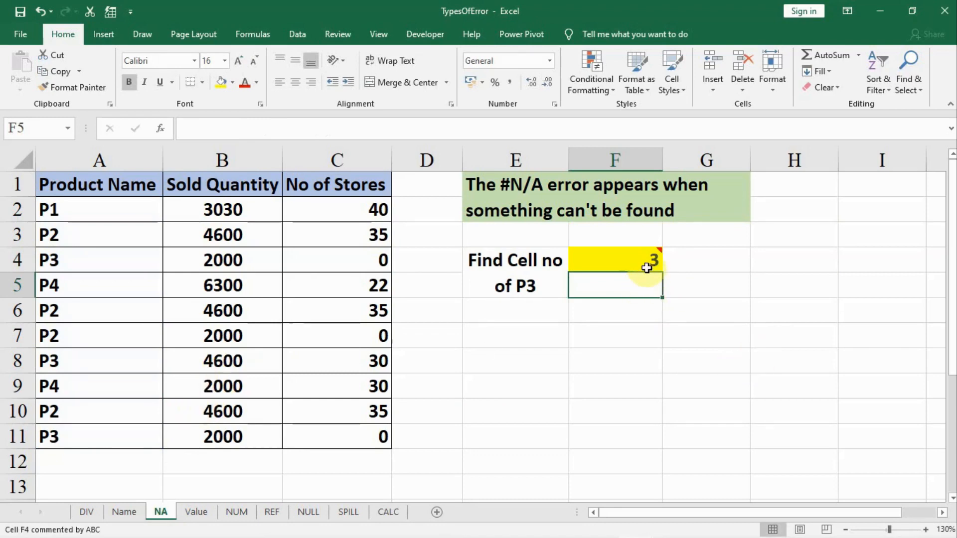
Change the lookup value in the F4 MATCH formula to "P".
mouse_move(647, 267)
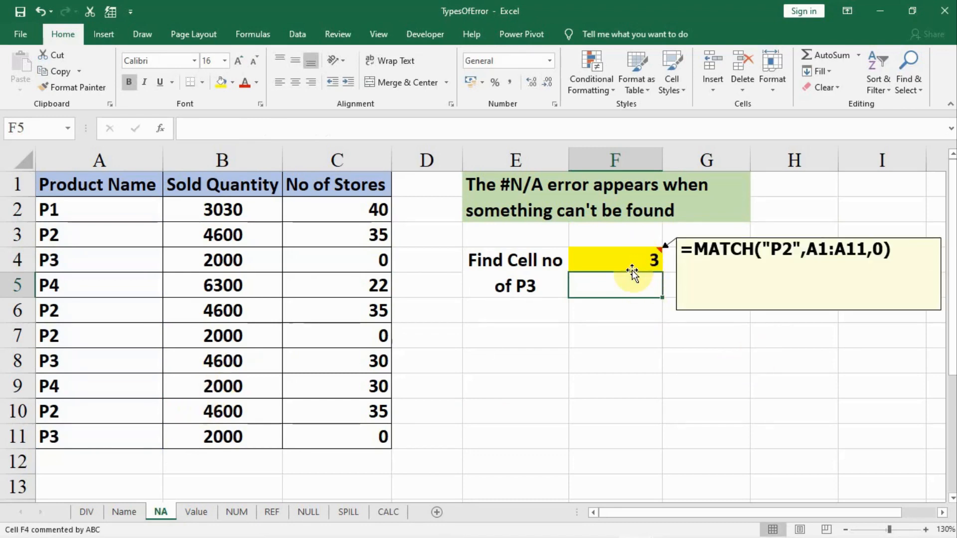
left_click(632, 261)
double_click(632, 261)
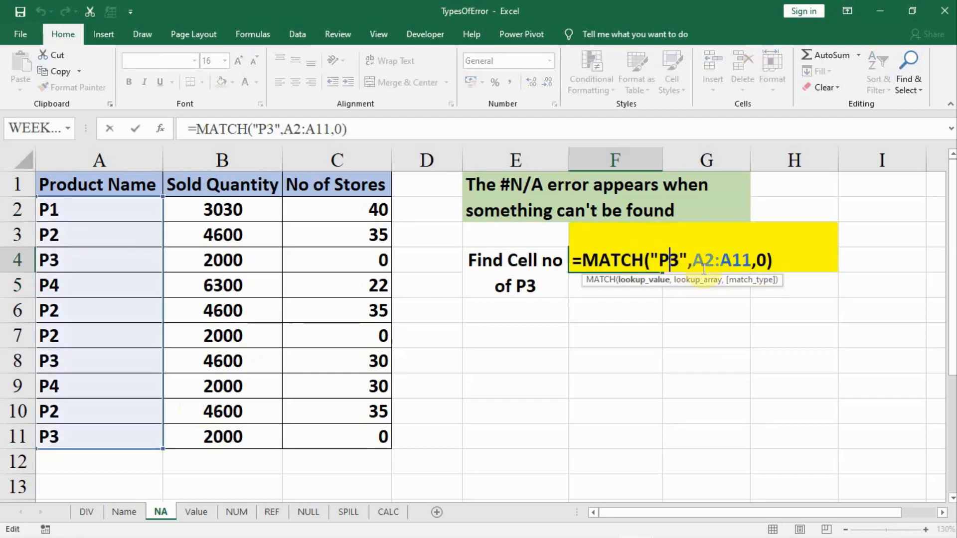
key("Delete")
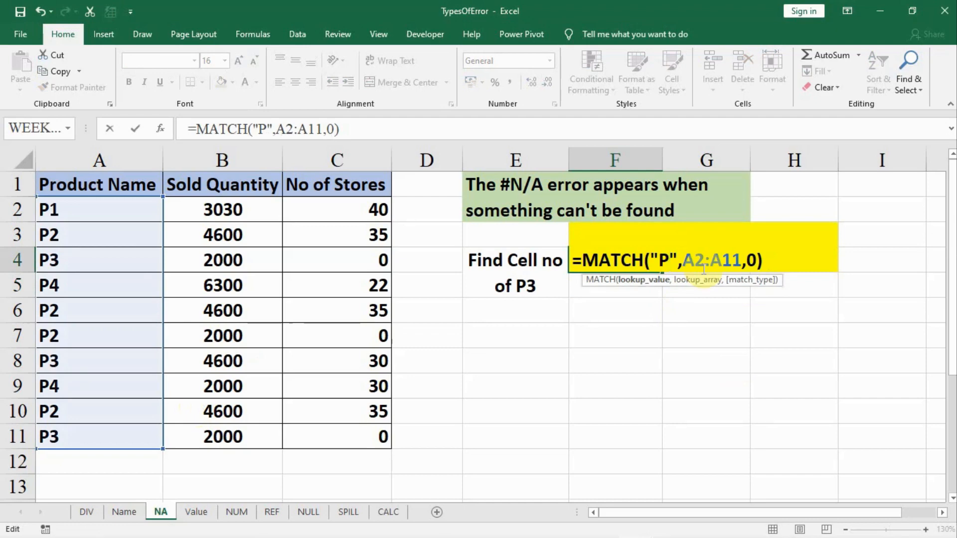
key("Return")
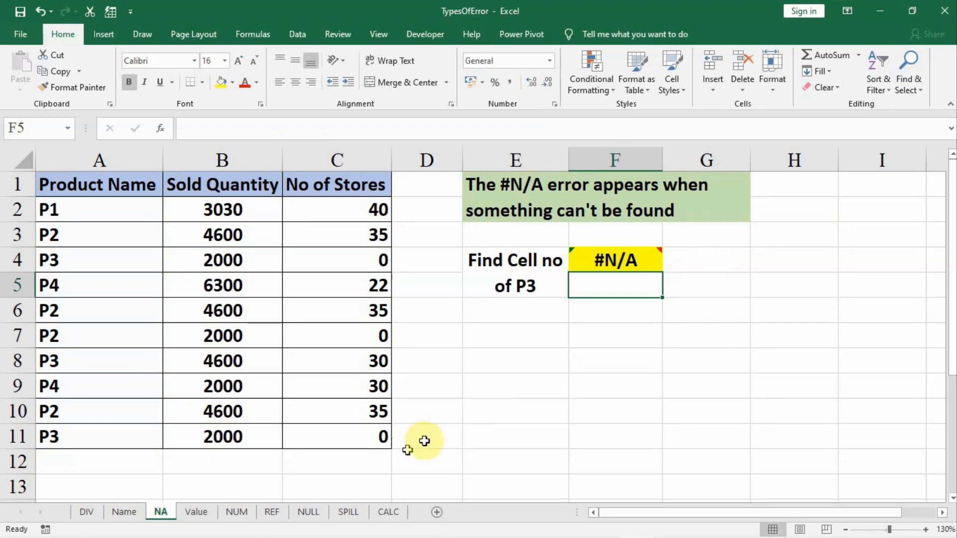
On the Value sheet, re-enter P3's total in D7 as =C7*B7.
left_click(199, 514)
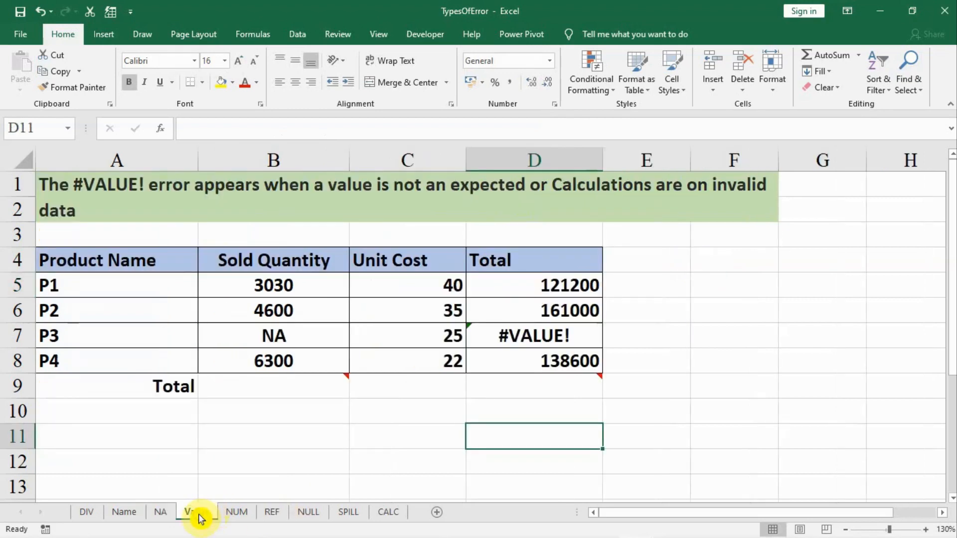
left_click(562, 329)
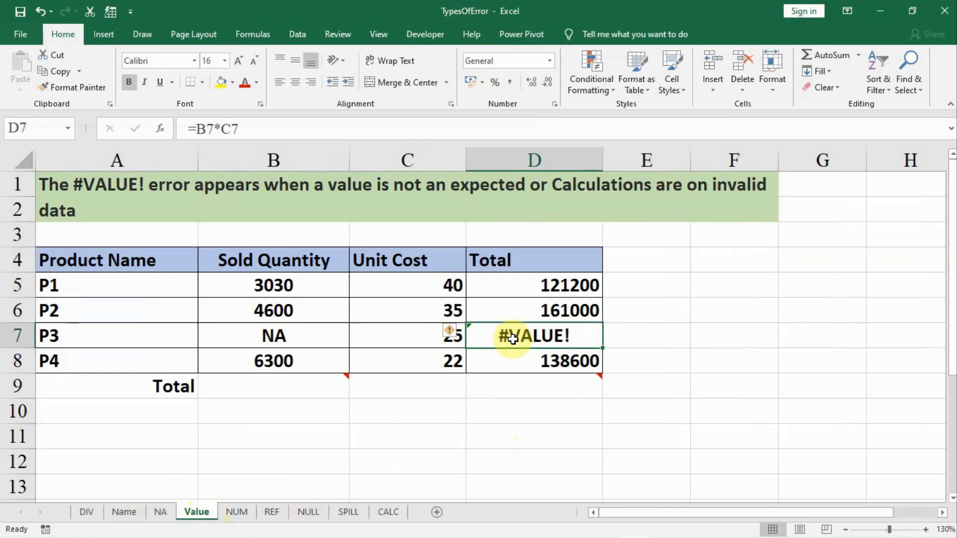
type("=")
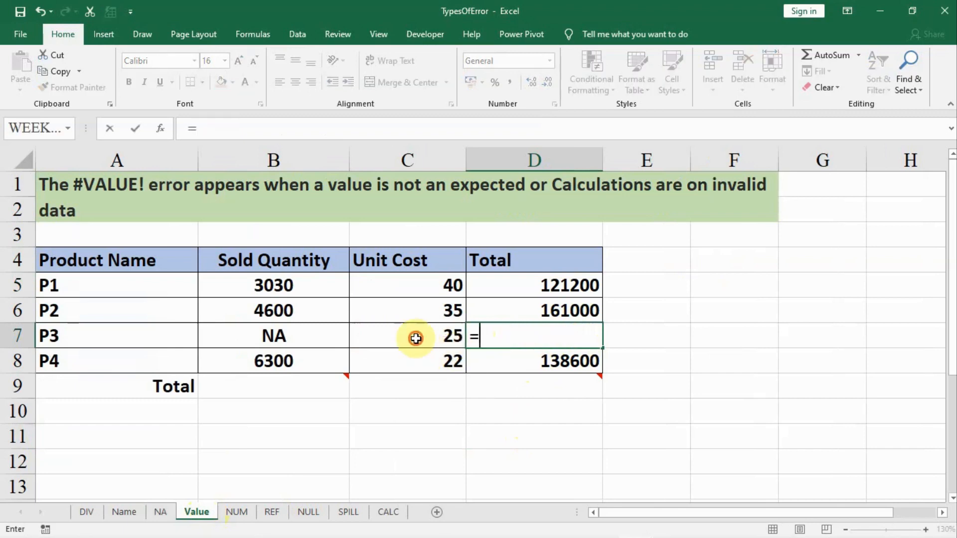
left_click(415, 338)
type("*")
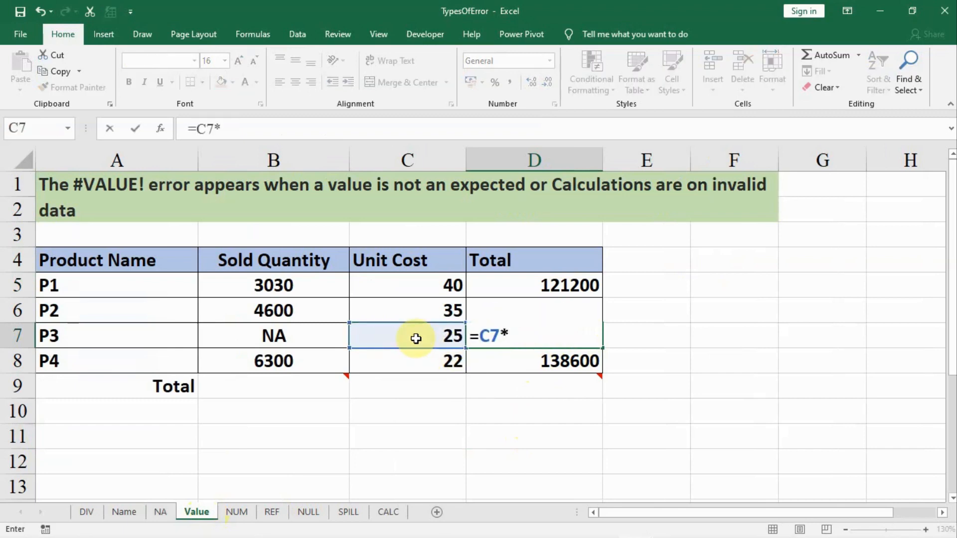
left_click(316, 341)
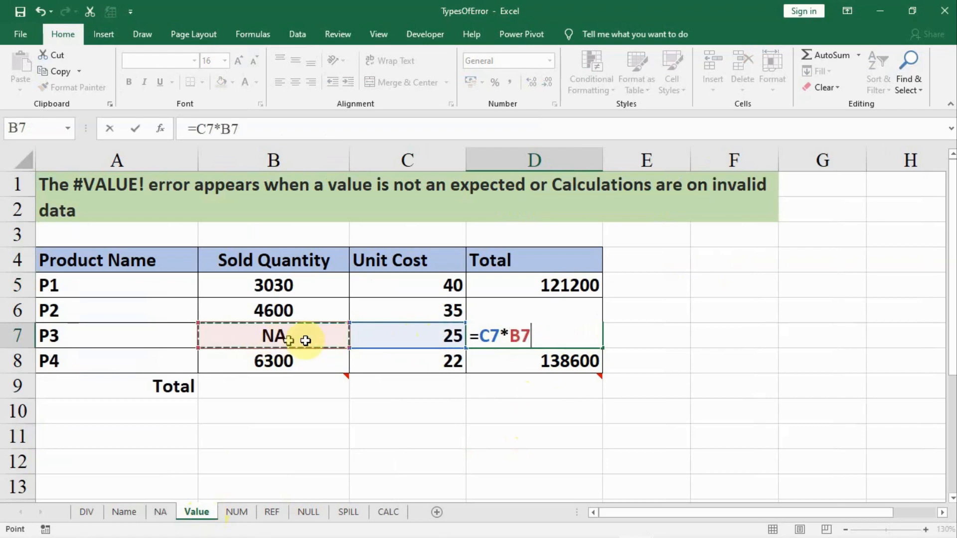
key("Return")
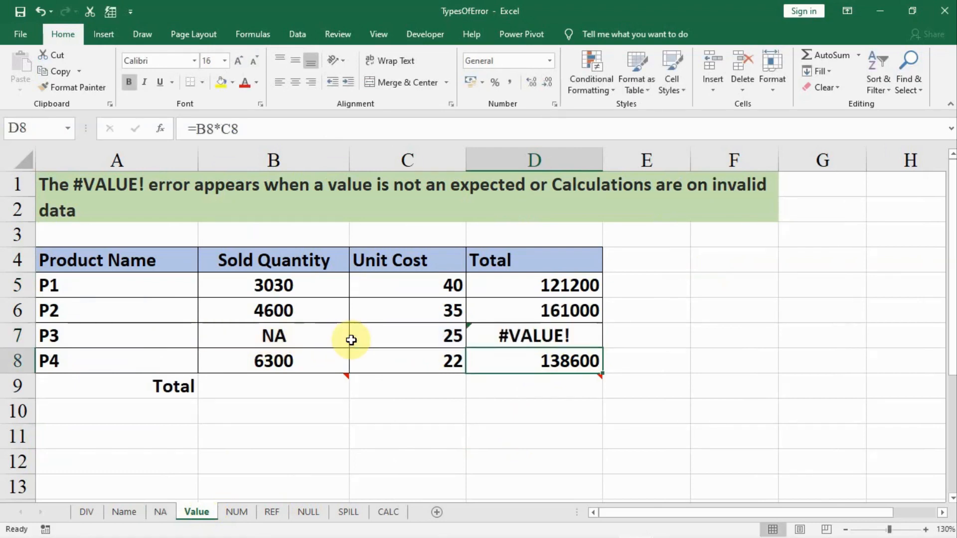
Enter the sold quantity total in B9 as =B5+B6+B7, accepting the suggested correction of the trailing plus sign.
left_click(244, 384)
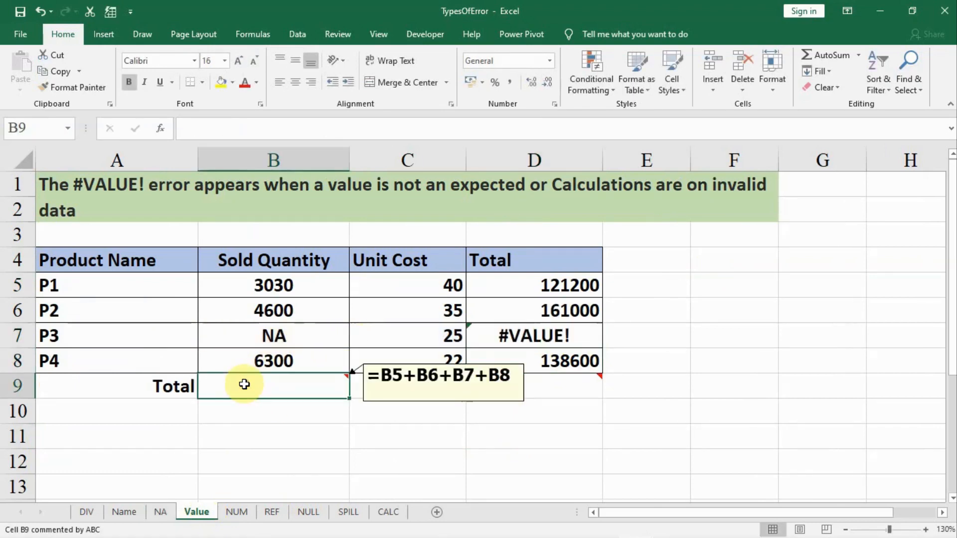
type("=")
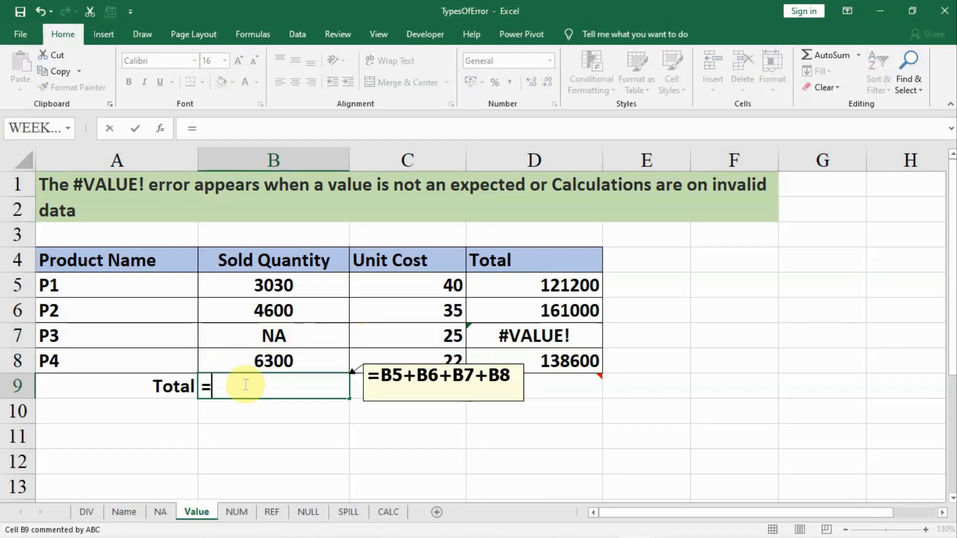
left_click(292, 283)
type("+")
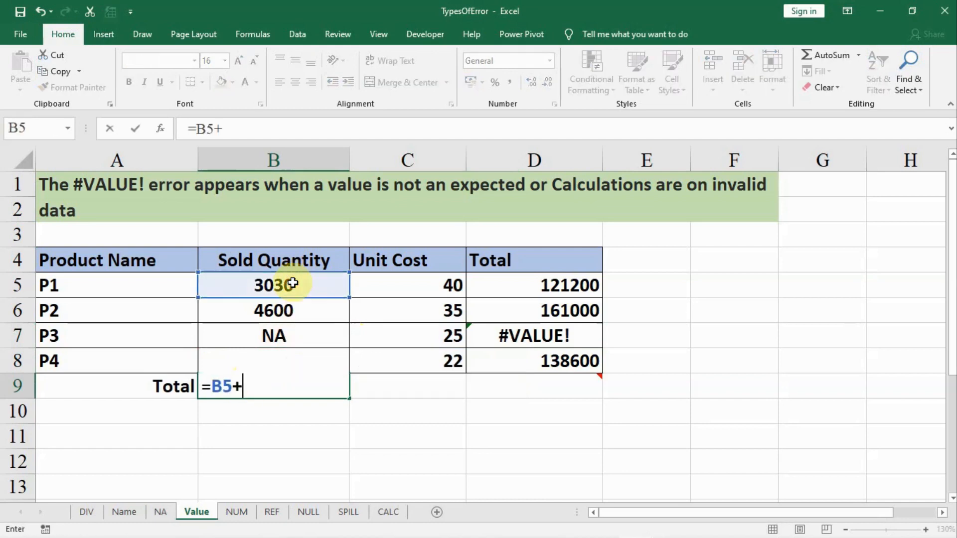
left_click(285, 309)
type("+")
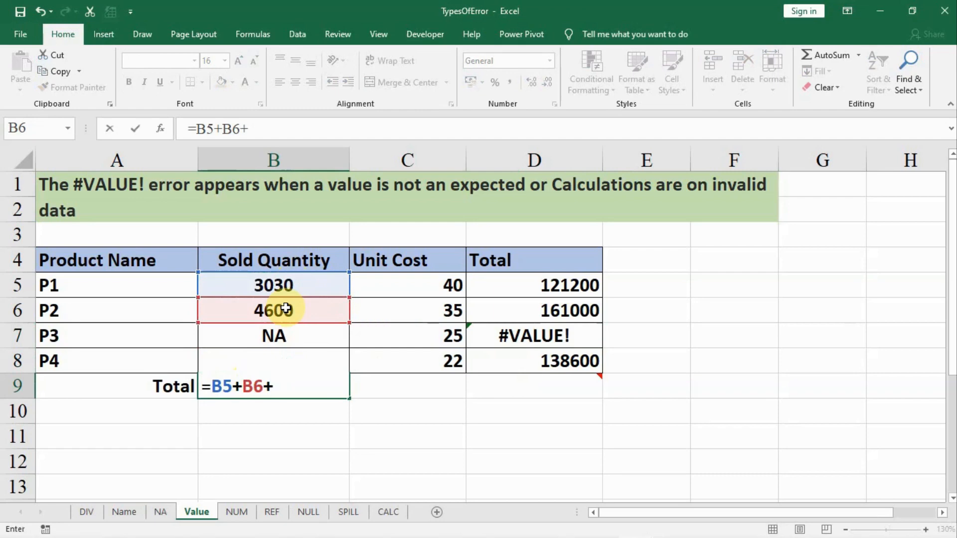
left_click(279, 333)
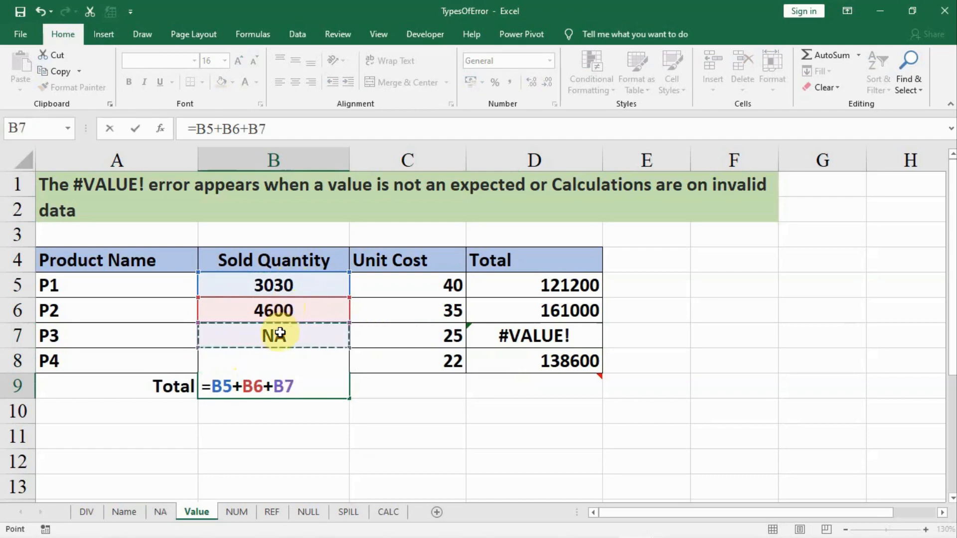
type("+")
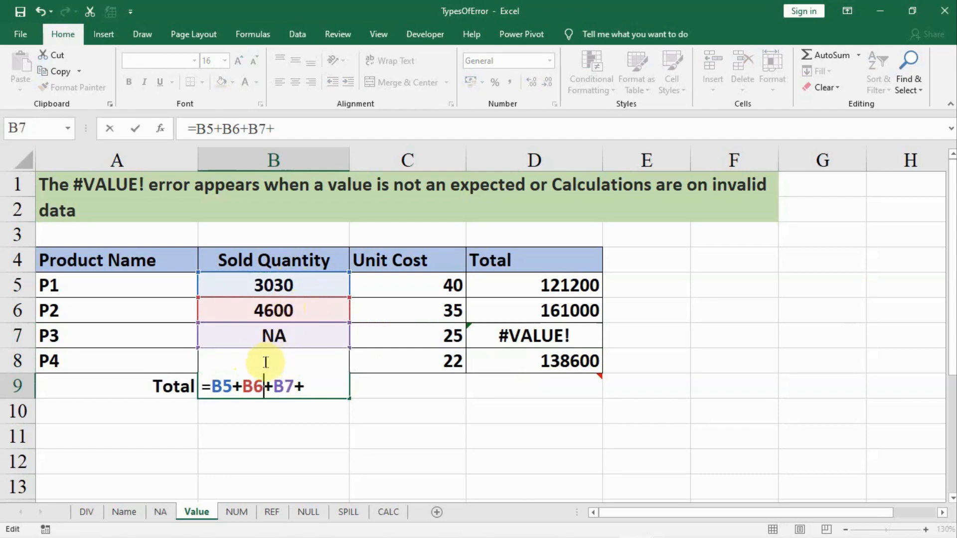
key("Return")
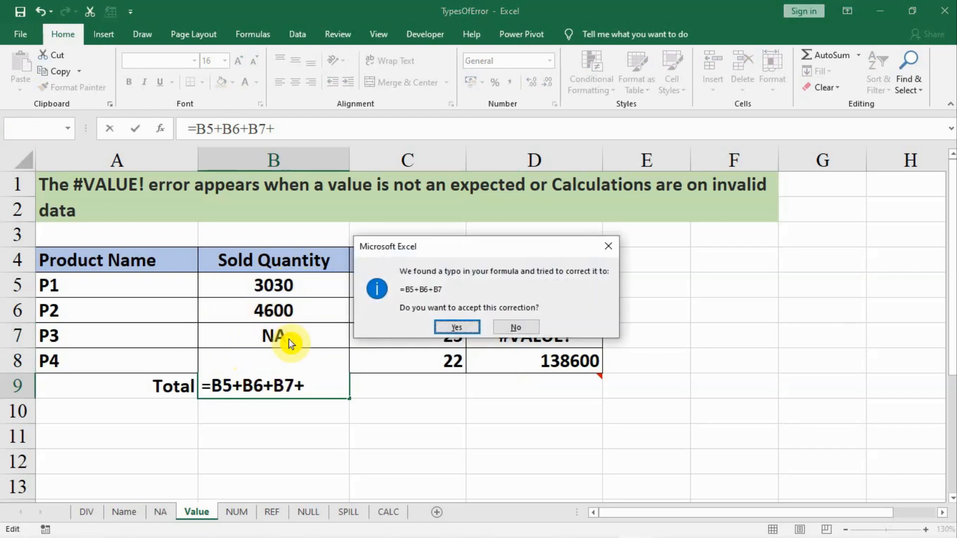
key("Return")
left_click(289, 339)
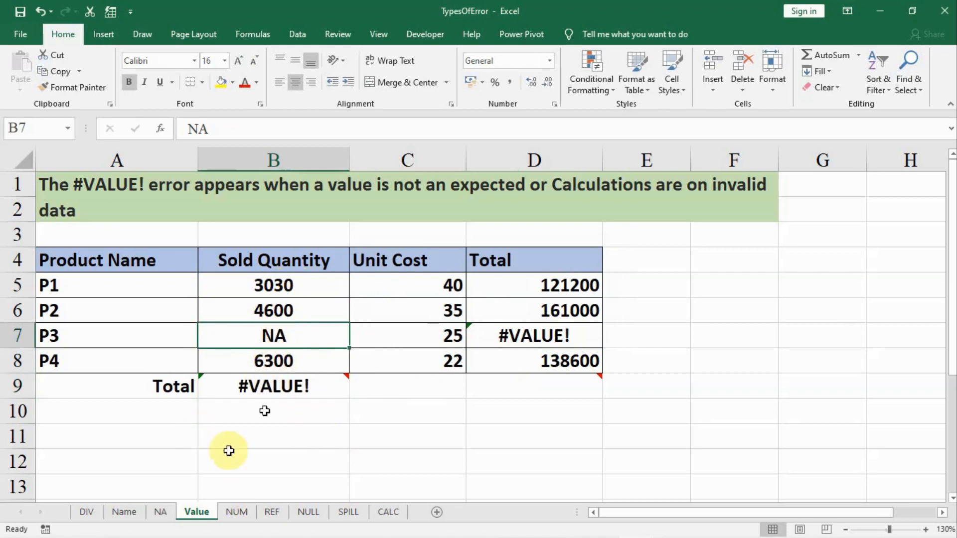
On the NUM sheet, fill the Square Root cells B5:B8 at once with =sqrt(A5).
left_click(243, 510)
mouse_move(270, 339)
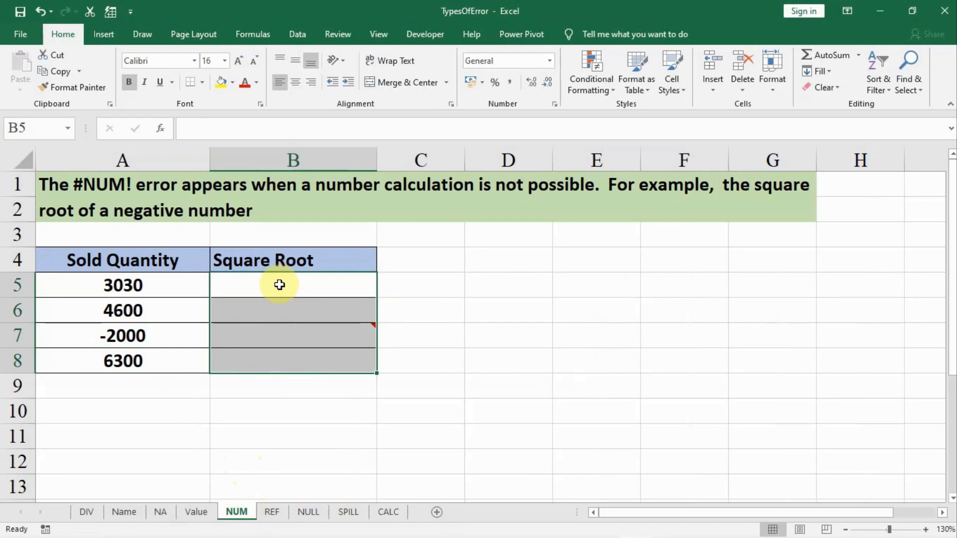
type("=")
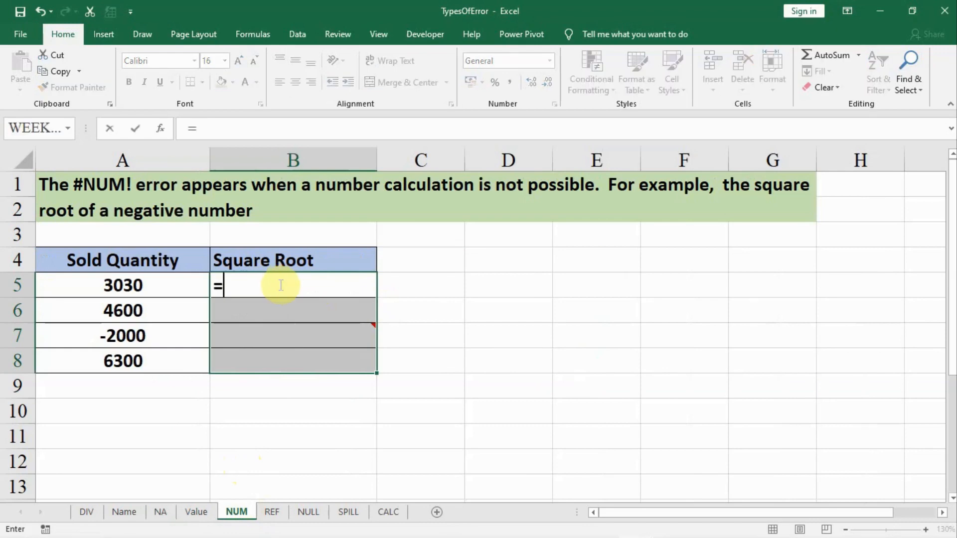
type("sqr")
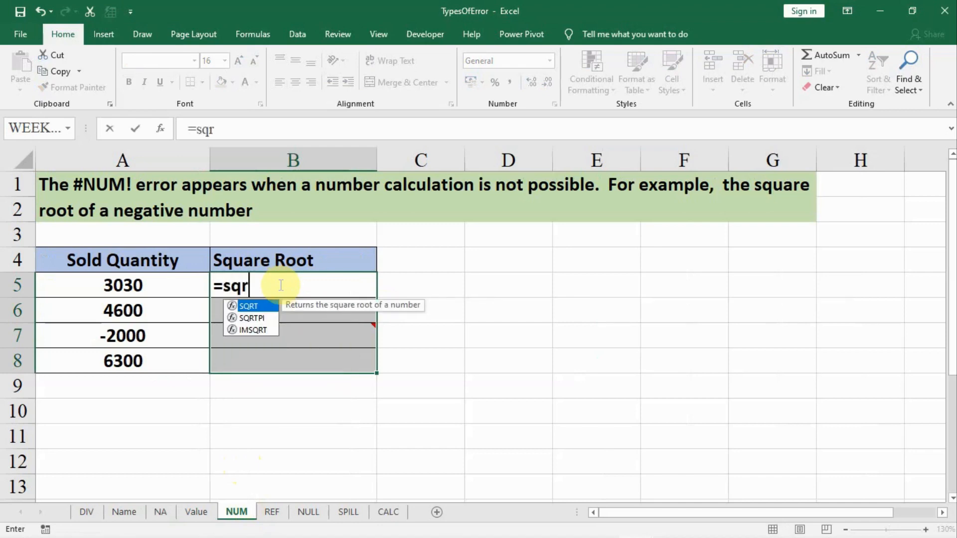
type("t(")
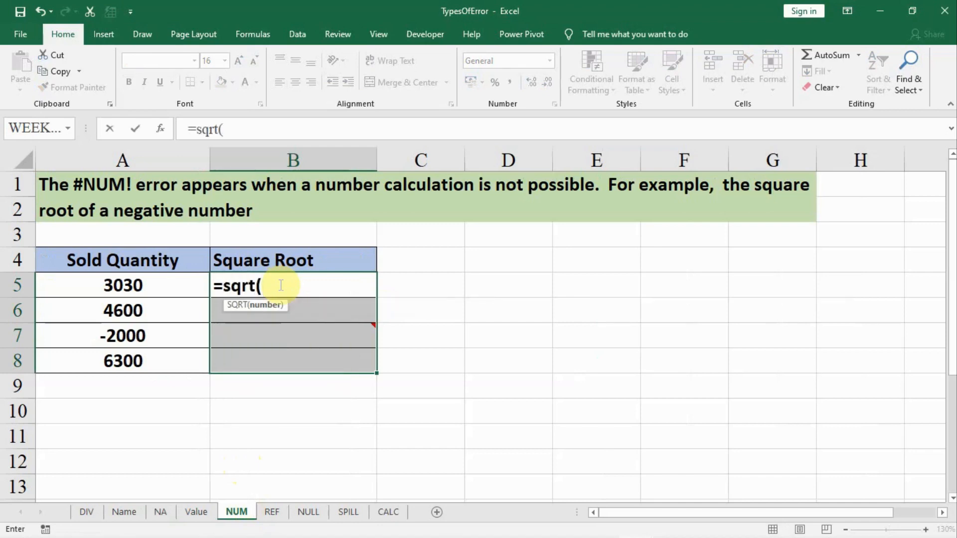
left_click(165, 288)
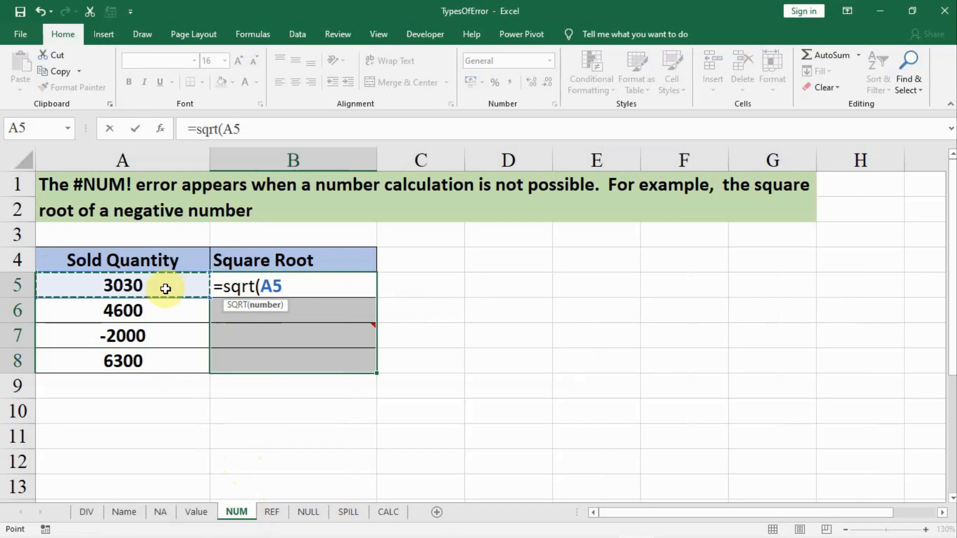
type(")")
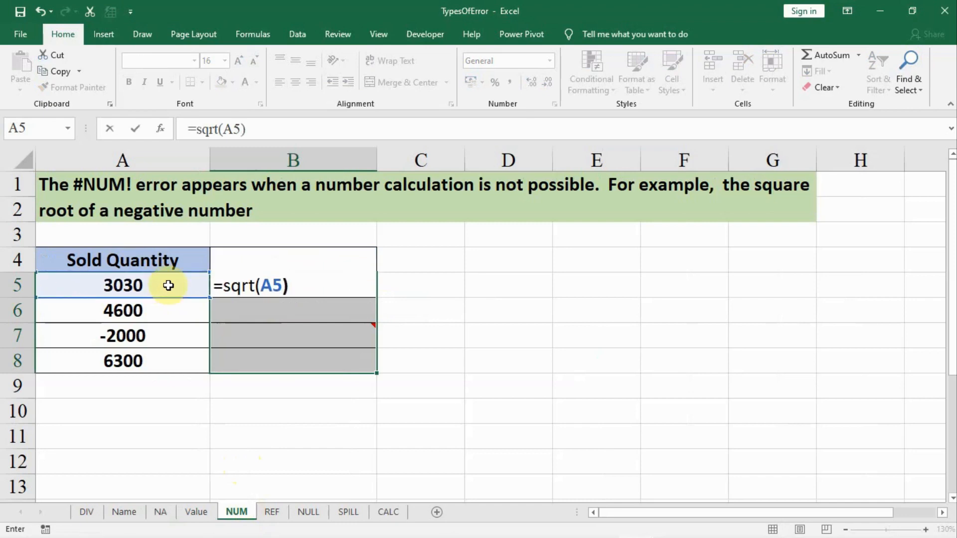
key("ctrl+Return")
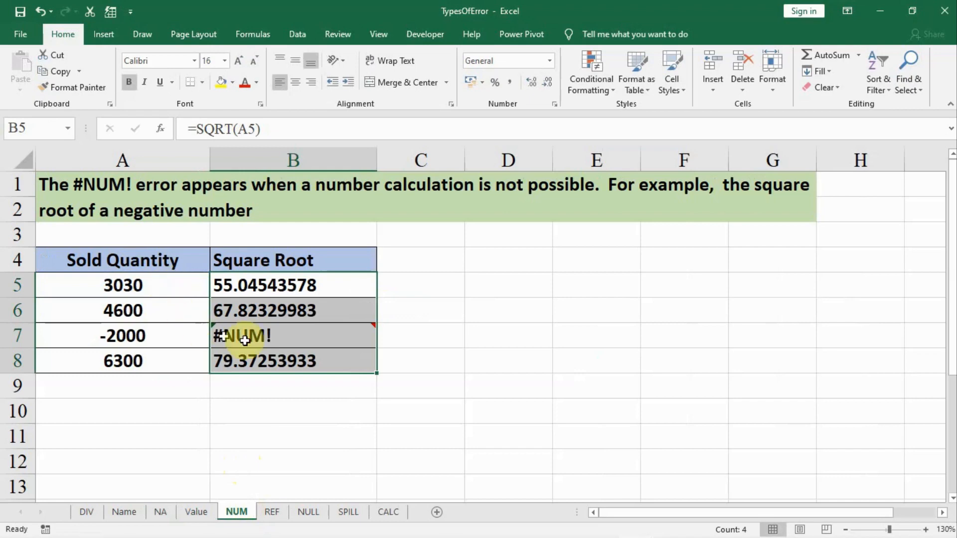
mouse_move(257, 341)
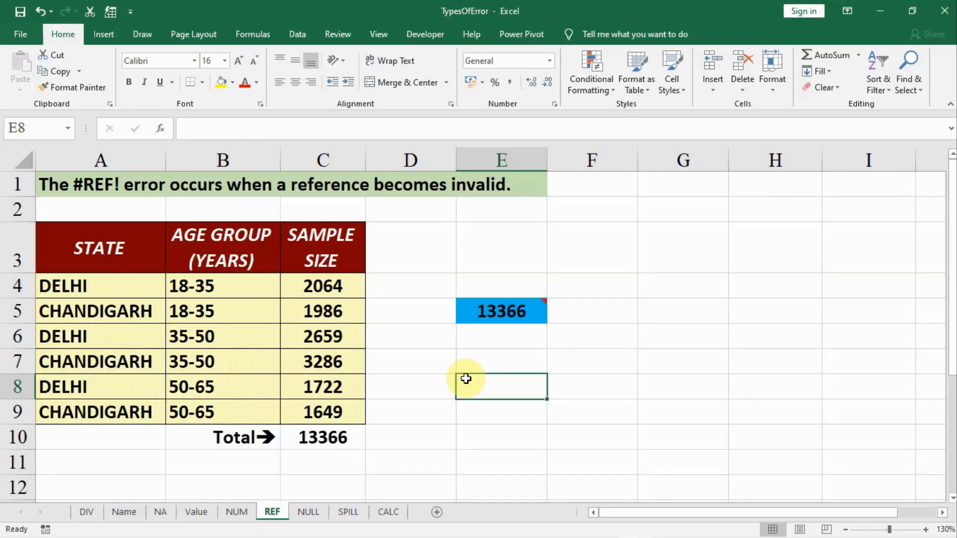
On the REF sheet, re-enter the sample size total in E5 as =sum(C4:C9).
left_click(492, 309)
type("=")
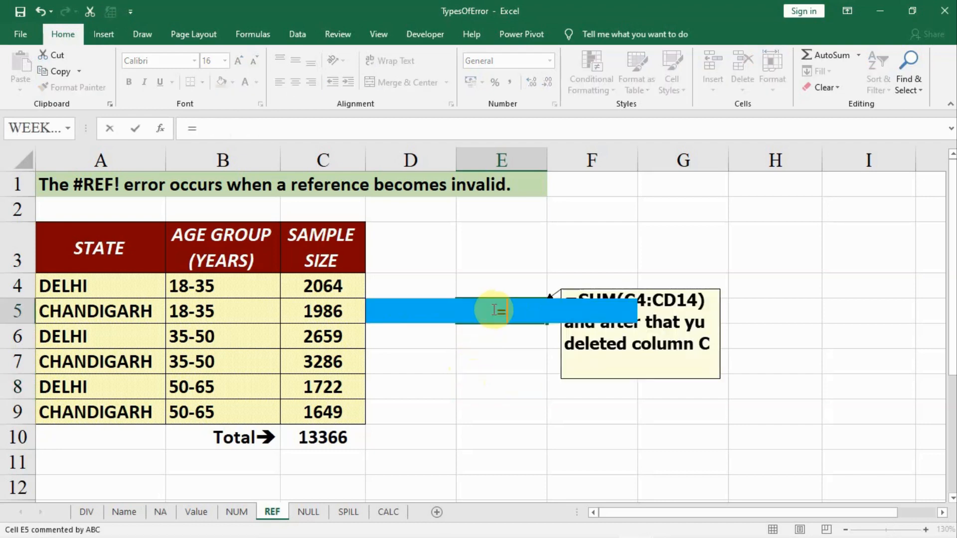
type("sum(")
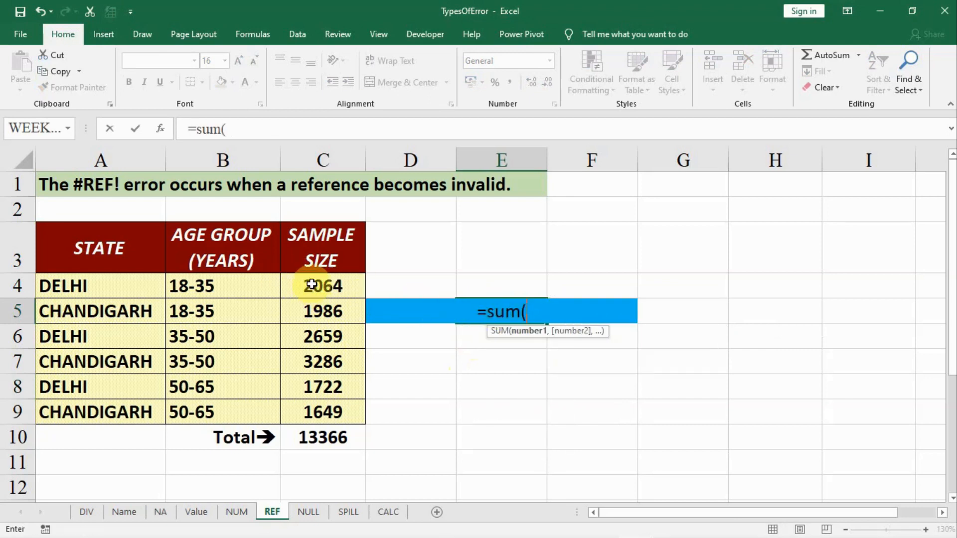
left_click_drag(306, 281, 294, 407)
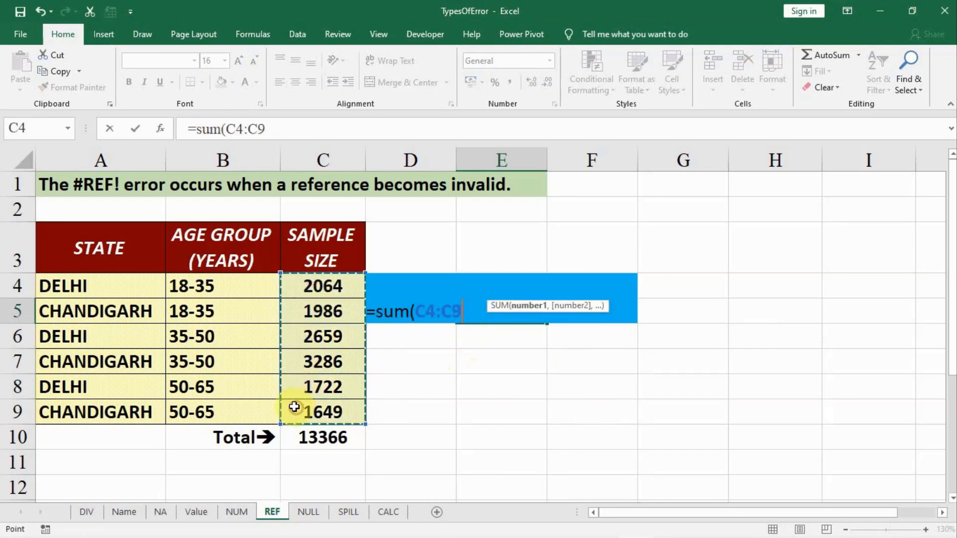
key("Return")
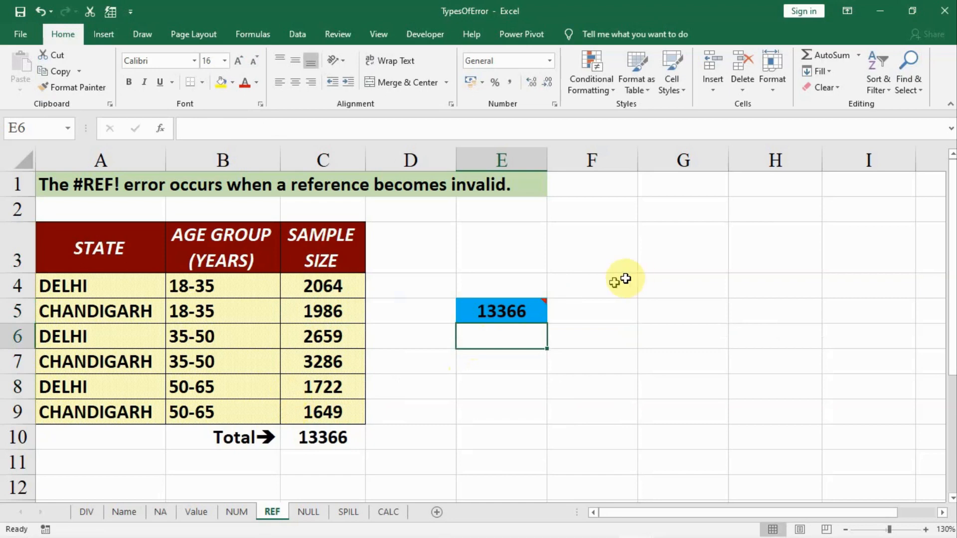
Delete the whole SAMPLE SIZE column C that the blue SUM cell refers to, and inspect that cell's formula.
left_click(505, 315)
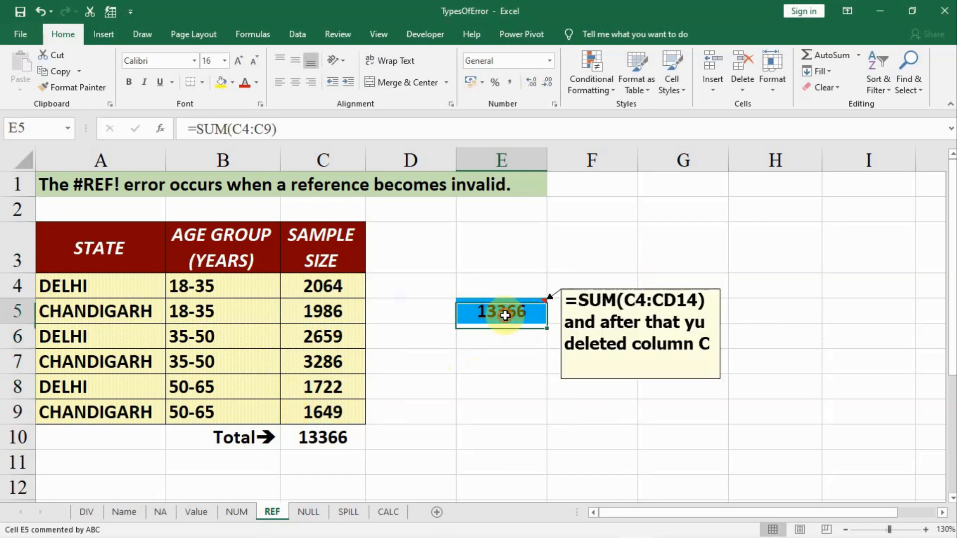
left_click(309, 158)
right_click(310, 157)
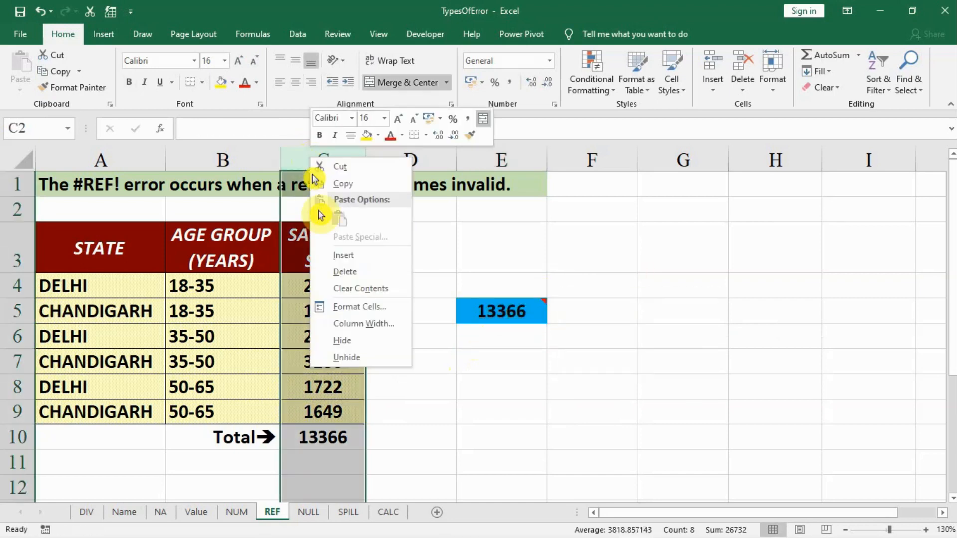
left_click(356, 273)
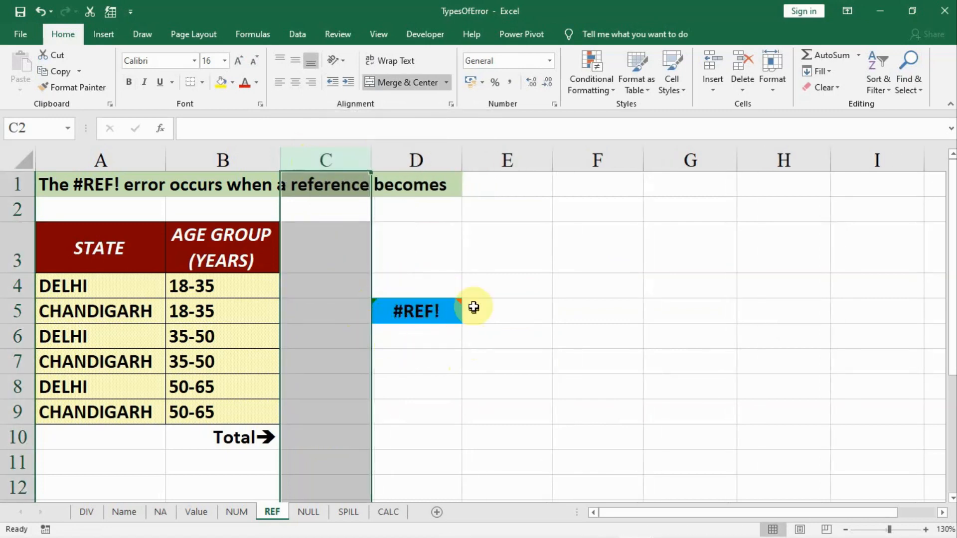
left_click(418, 308)
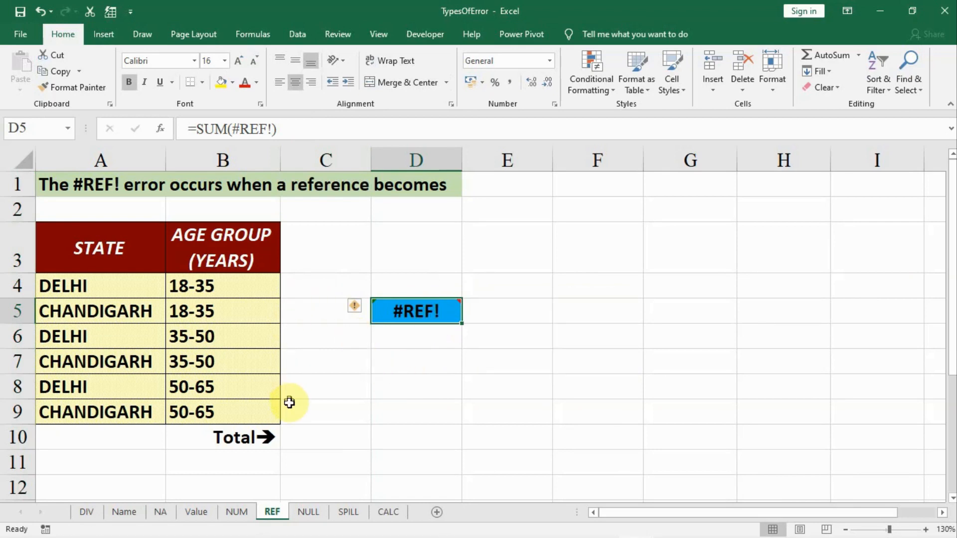
On the NULL sheet, replace the formula in E8 with the range intersection =A7:C7 B5:B10.
left_click(309, 512)
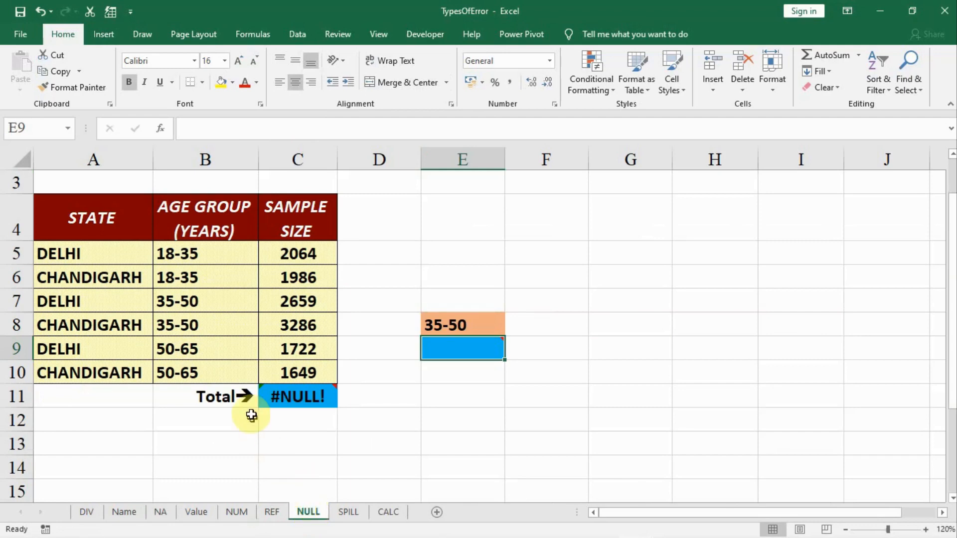
left_click(455, 325)
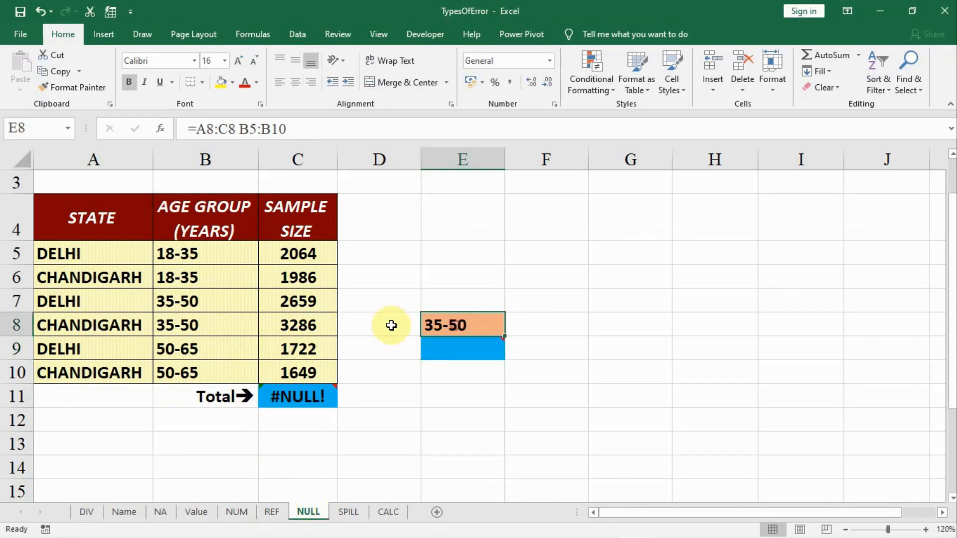
type("=")
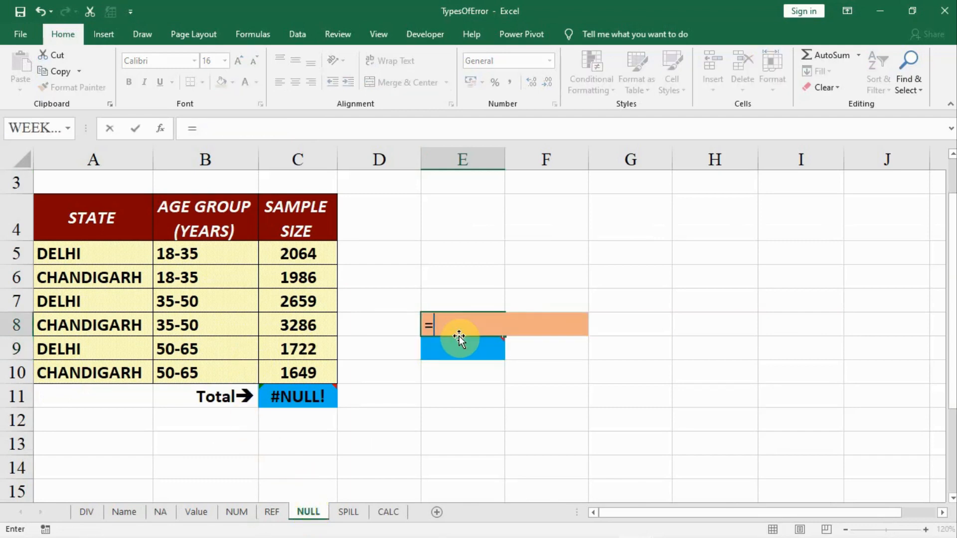
left_click(52, 299)
left_click_drag(165, 304, 284, 302)
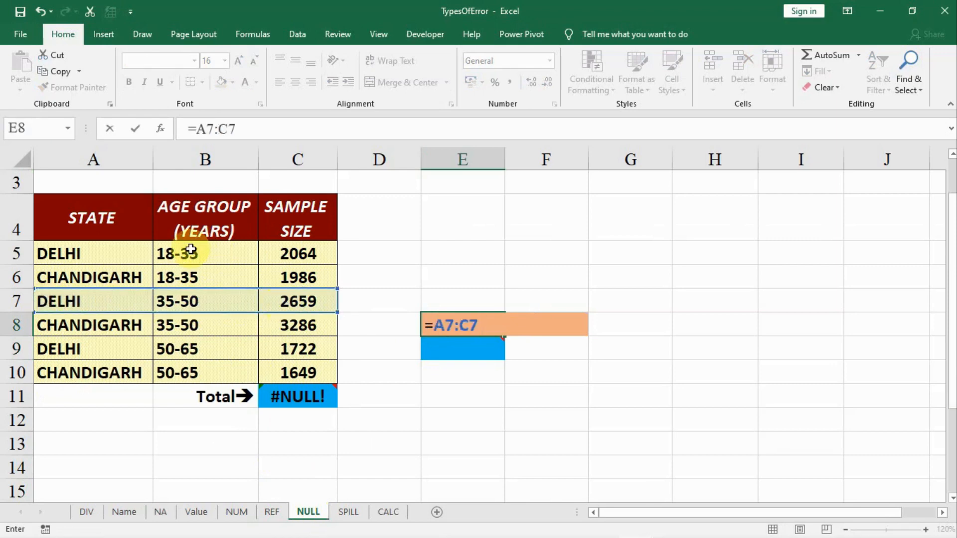
left_click_drag(192, 251, 195, 364)
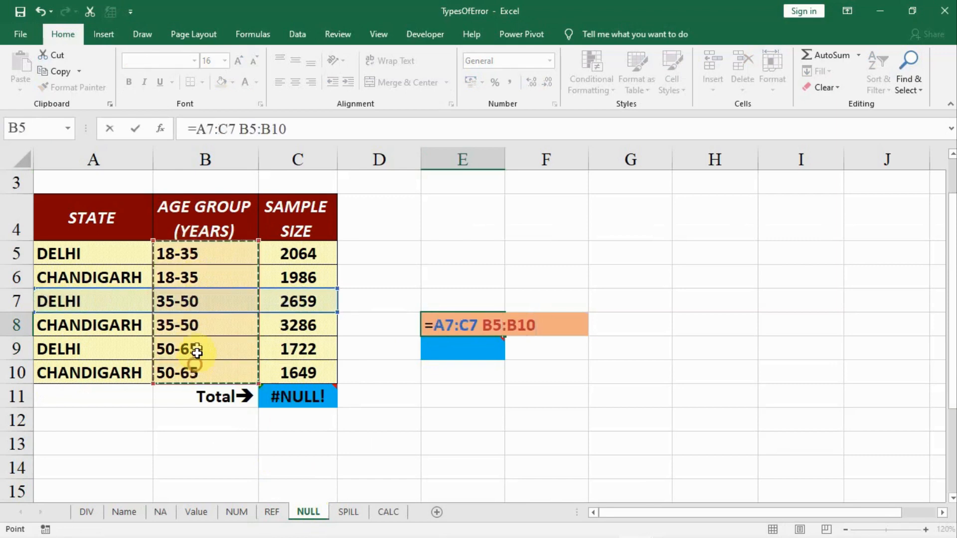
key("Return")
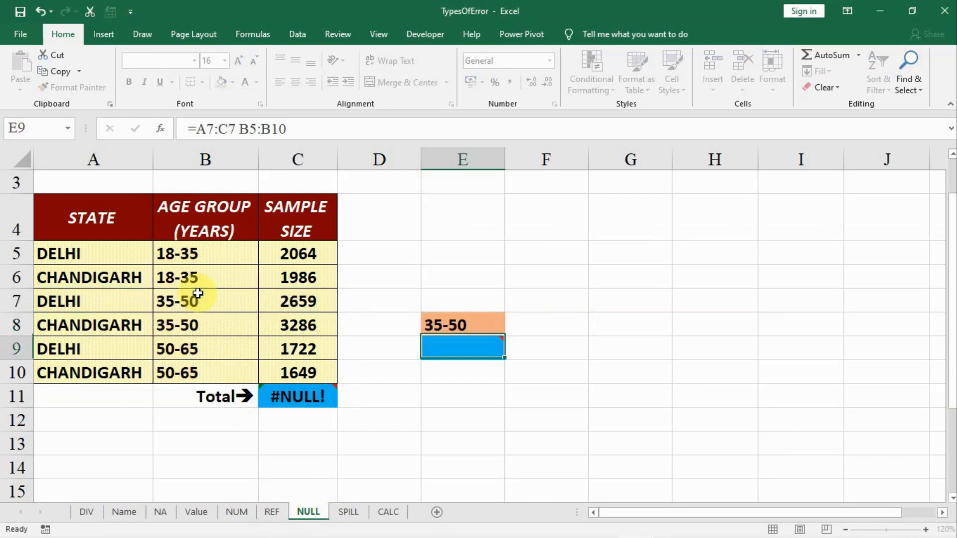
Enter the intersection of two non-overlapping ranges, =A8:C8 D5:D10, in E9.
mouse_move(459, 348)
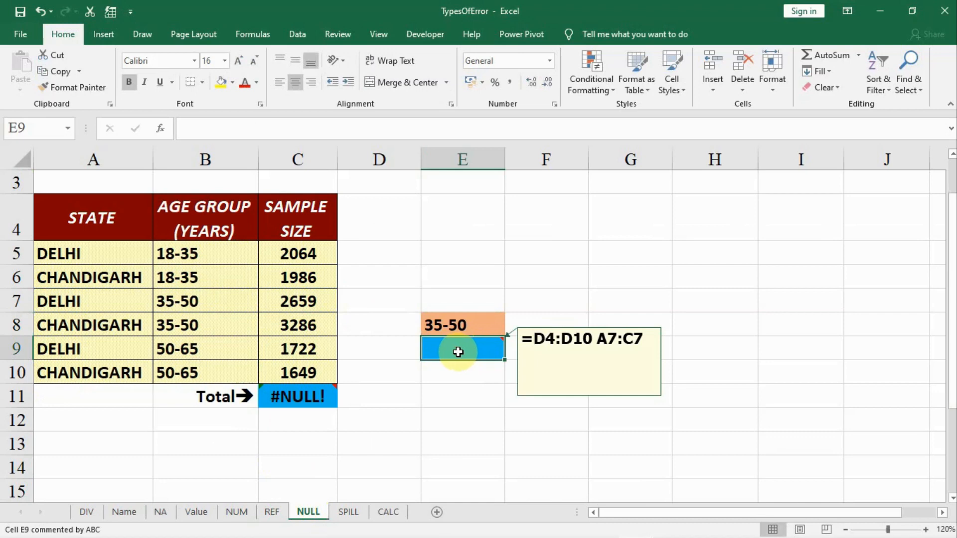
type("=")
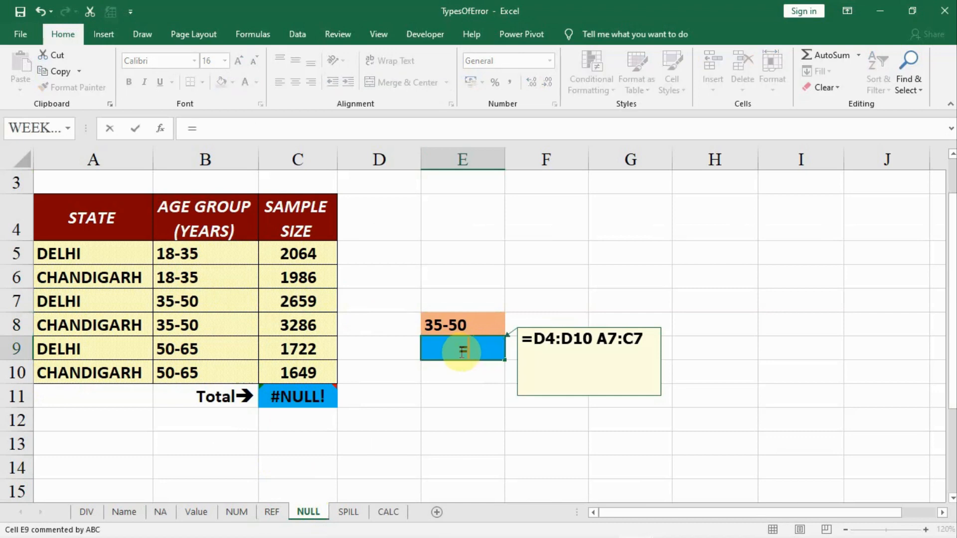
left_click_drag(43, 325, 277, 321)
left_click(277, 320)
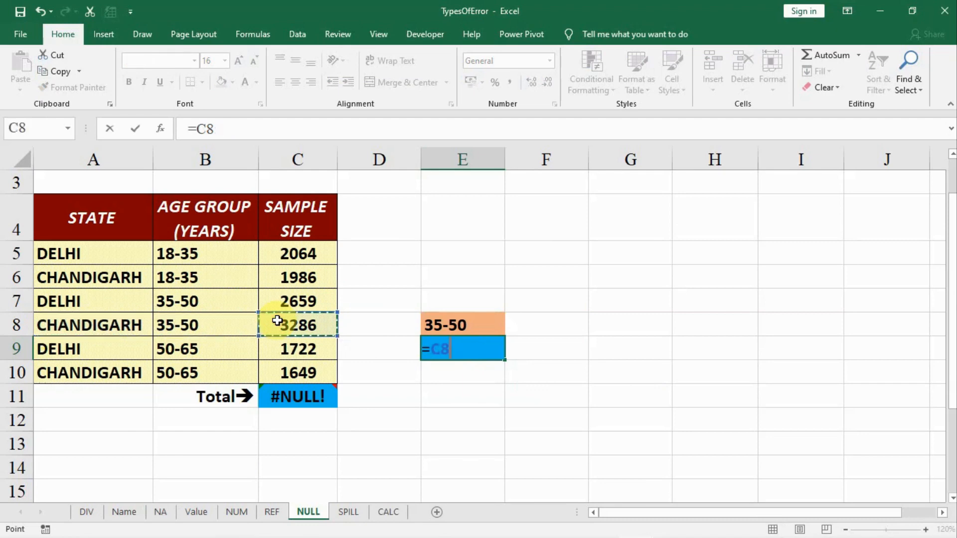
left_click_drag(100, 327, 300, 324)
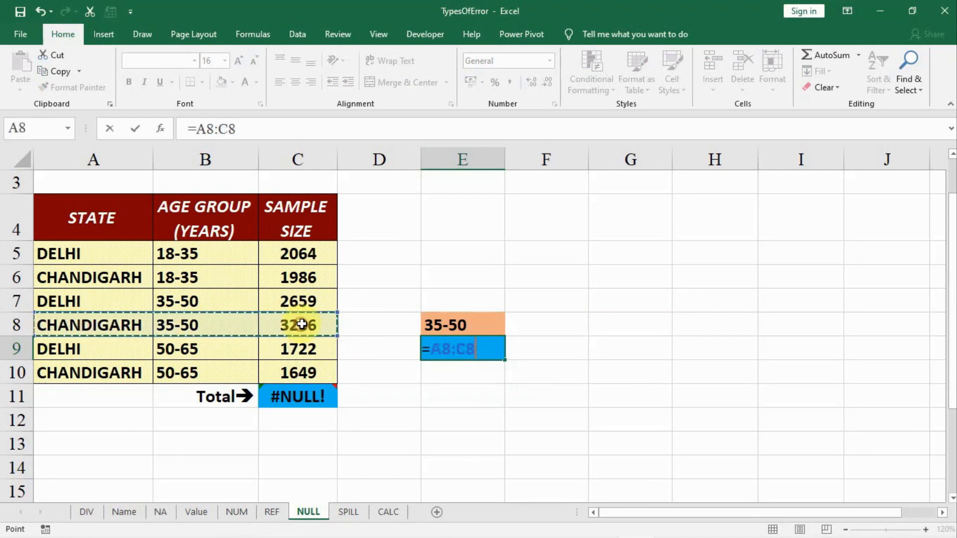
left_click_drag(380, 258, 381, 371)
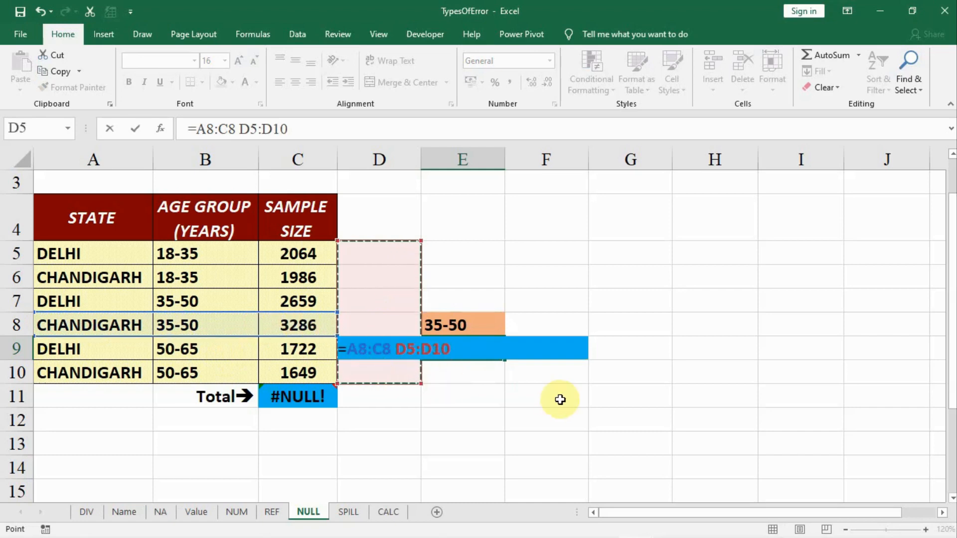
key("Return")
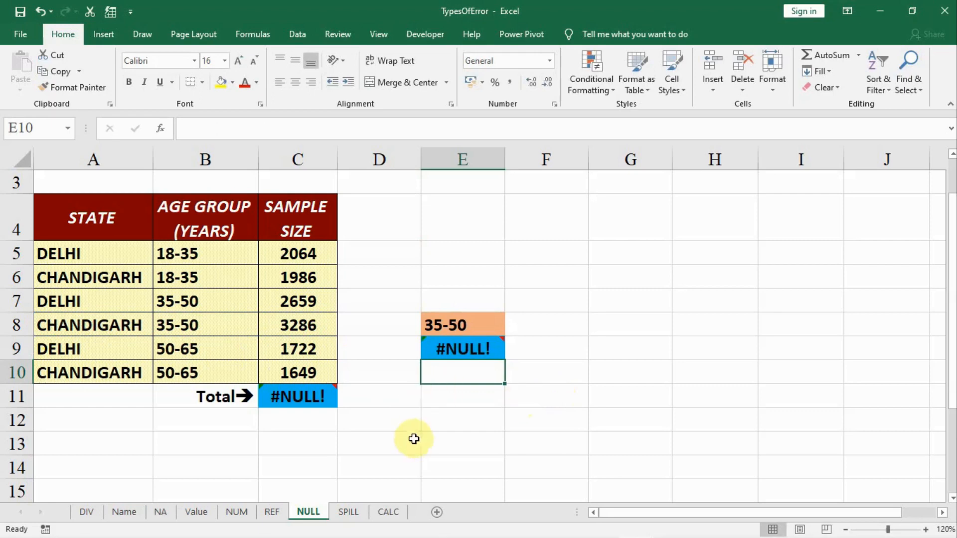
Look over the example formulas on the SPILL and CALC sheets, and return to the SPILL sheet.
left_click(348, 511)
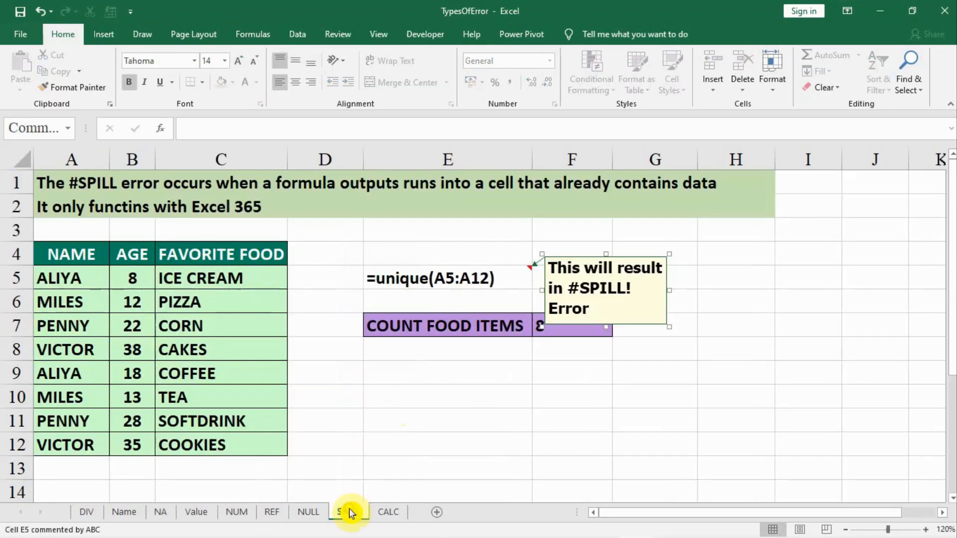
left_click(391, 512)
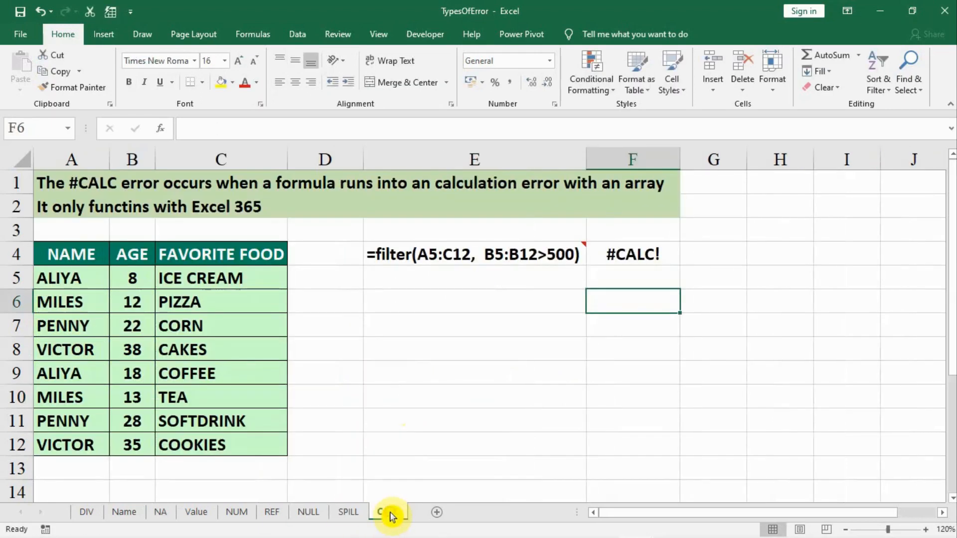
left_click(351, 512)
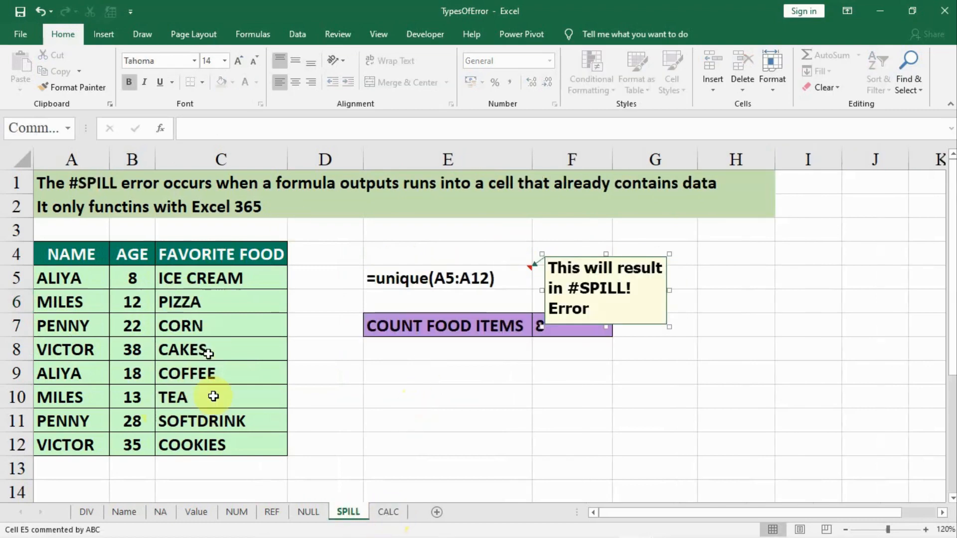